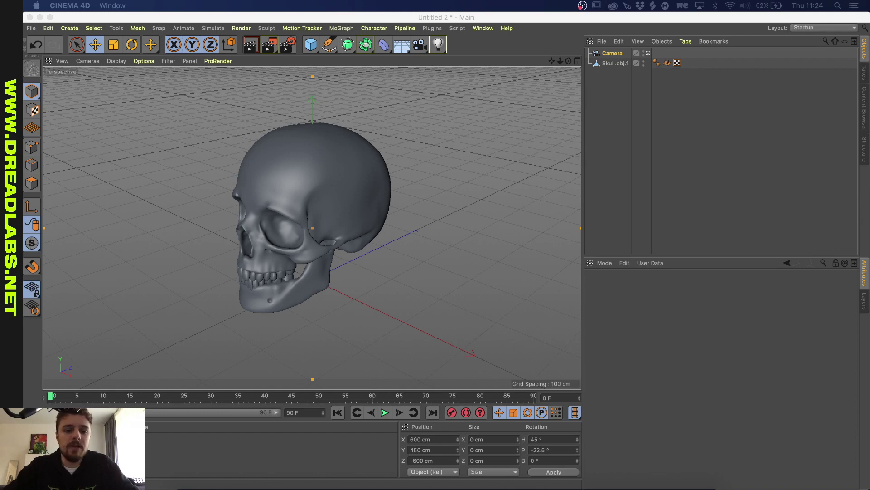
- Show the skull's mesh in the viewport with the Gouraud Shading (Lines) display mode
left_click(117, 61)
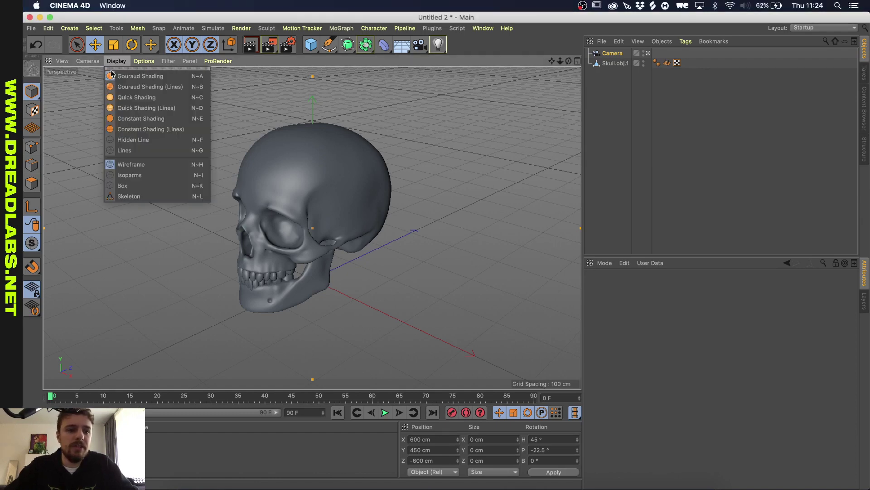
left_click(177, 88)
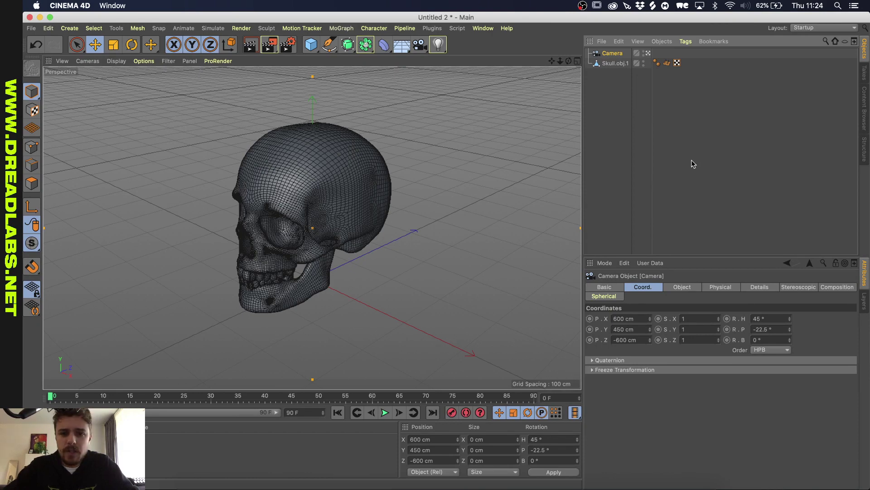
- Add a Polygon Reduction generator as the parent of the Skull.obj.1 object
left_click(617, 63)
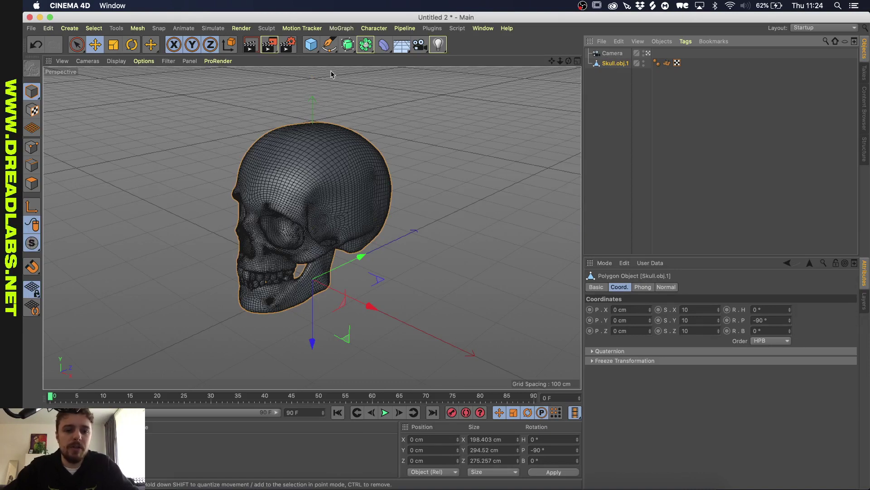
left_click(348, 45)
left_click(366, 44)
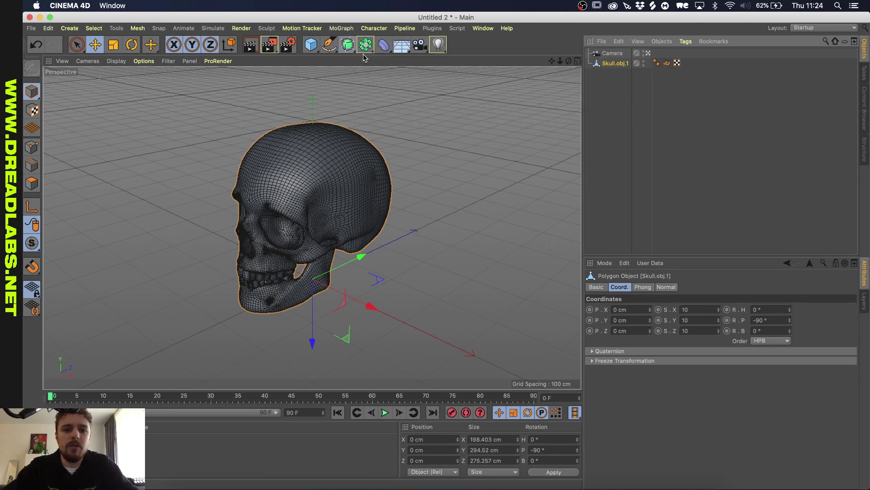
left_click(366, 44)
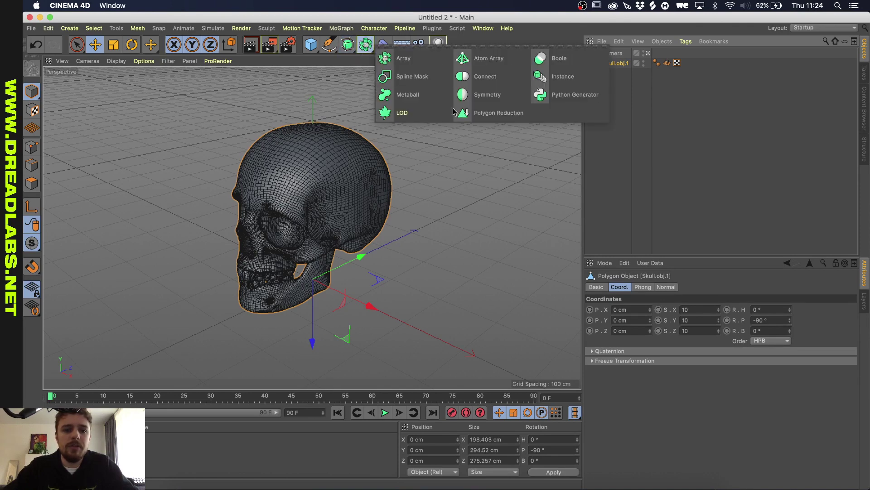
left_click(494, 114, "alt")
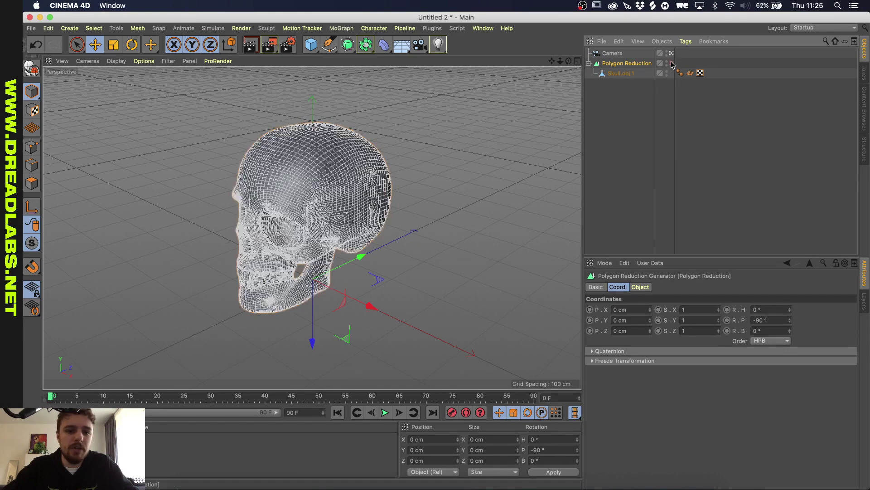
- Take the skull out of the Polygon Reduction generator and delete the generator
left_click_drag(620, 72, 621, 97)
left_click(625, 63)
key("Delete")
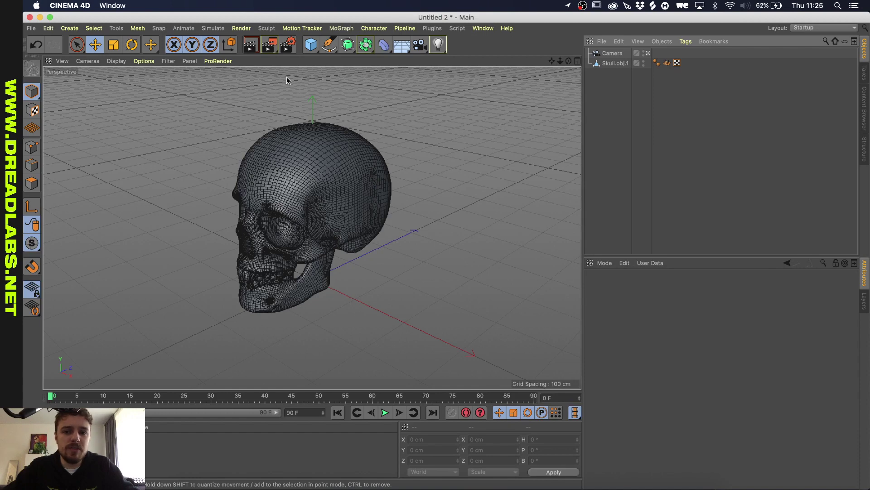
- Add the Cel Renderer effect with Edges enabled to the render settings and render the skull
left_click(289, 44)
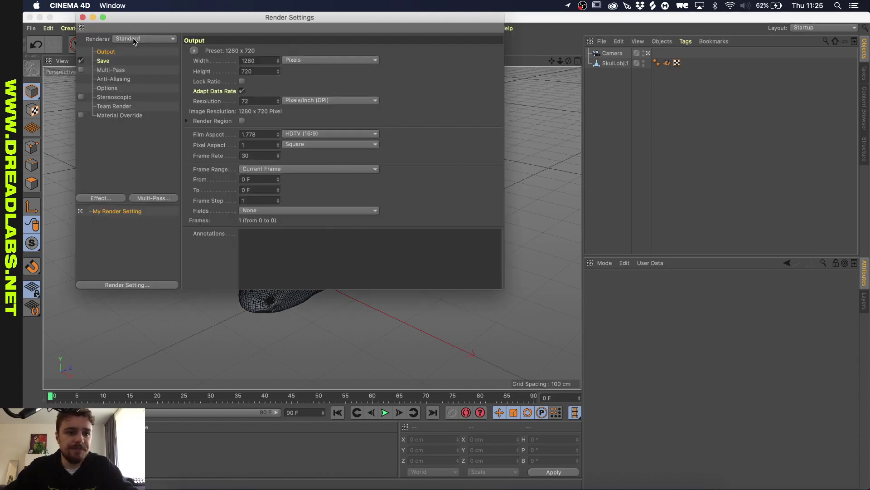
left_click(101, 198)
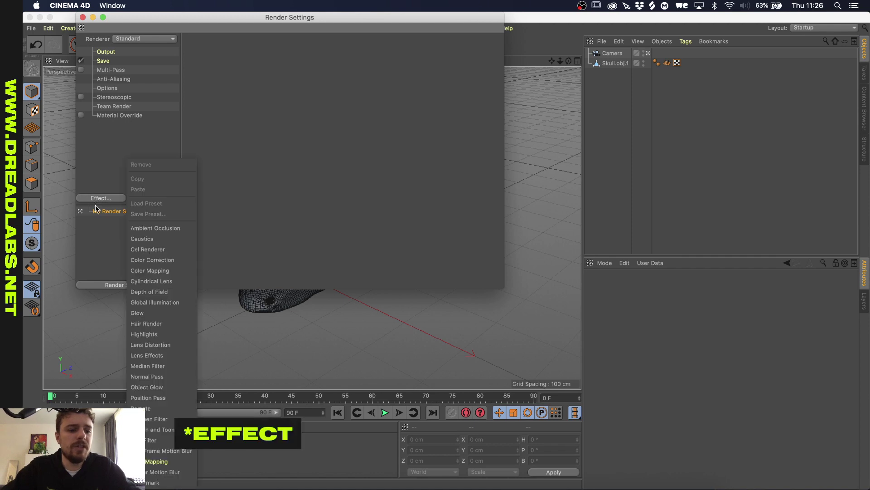
left_click(161, 250)
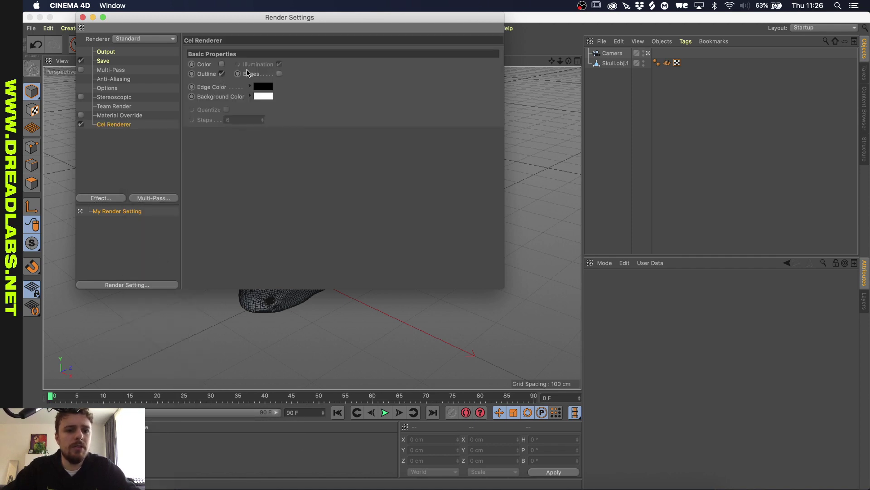
left_click(279, 74)
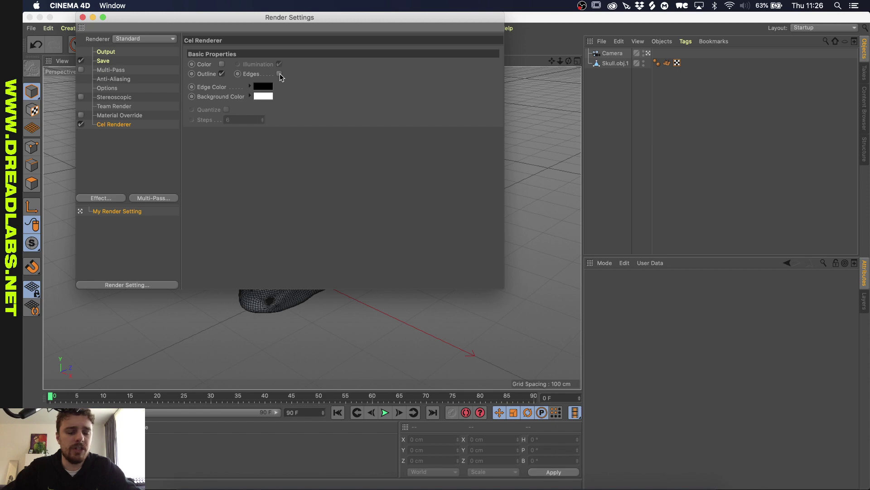
left_click(82, 18)
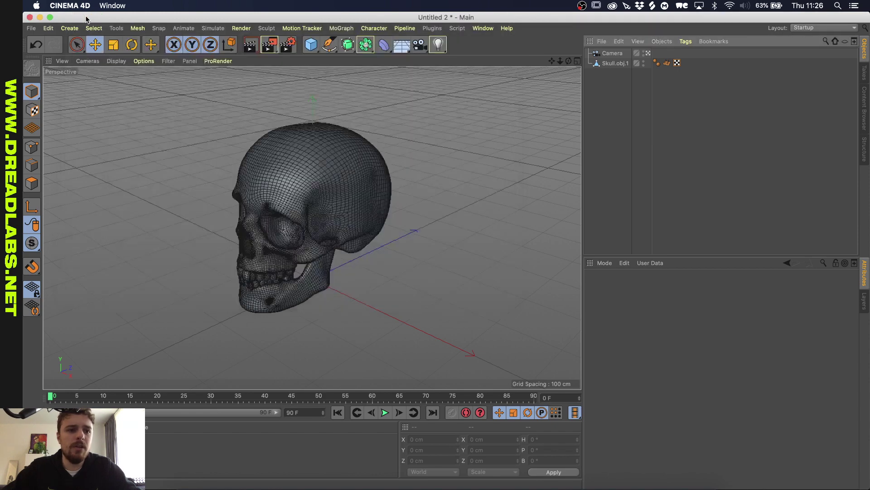
left_click(248, 47)
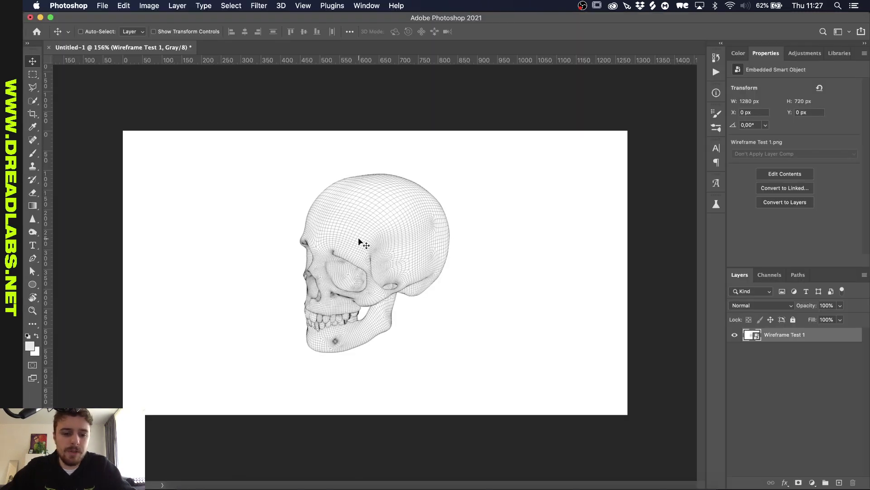
- In Photoshop, knock out the Wireframe Test 1 layer's white using Blend If Gray, splitting This Layer's white slider to 242 / 255
scroll(363, 245, "up", 2, "alt")
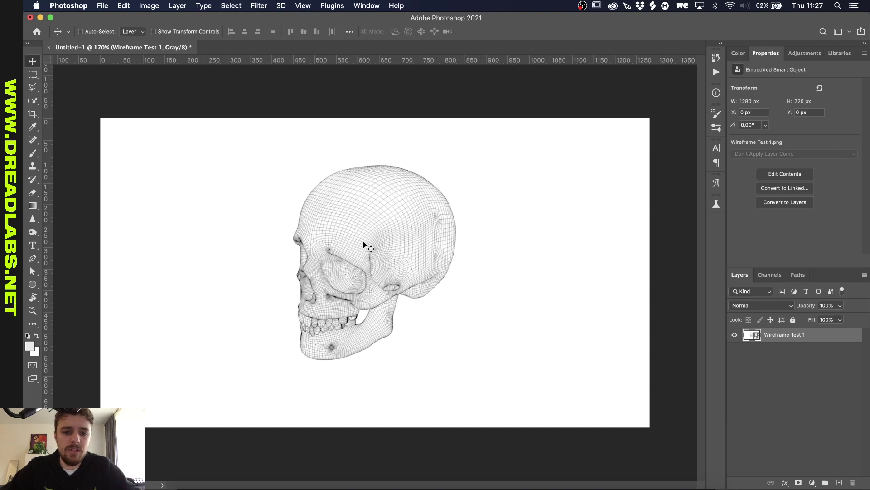
scroll(312, 346, "up", 4, "alt")
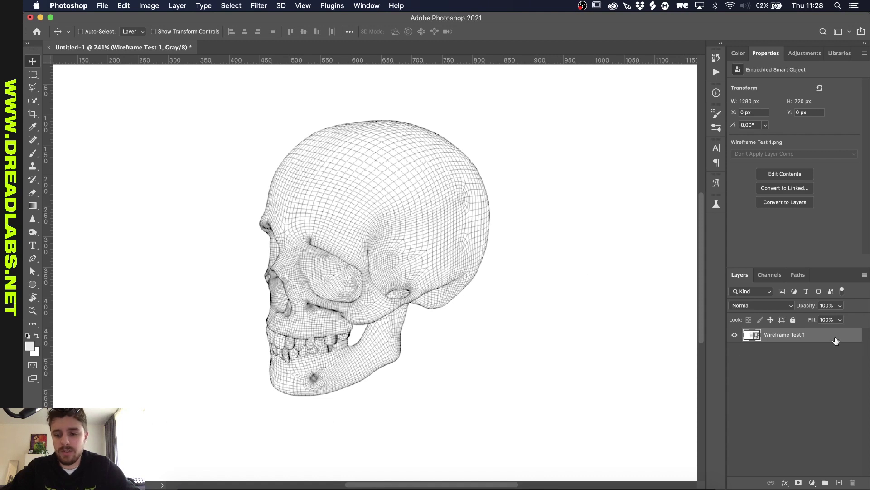
double_click(836, 340)
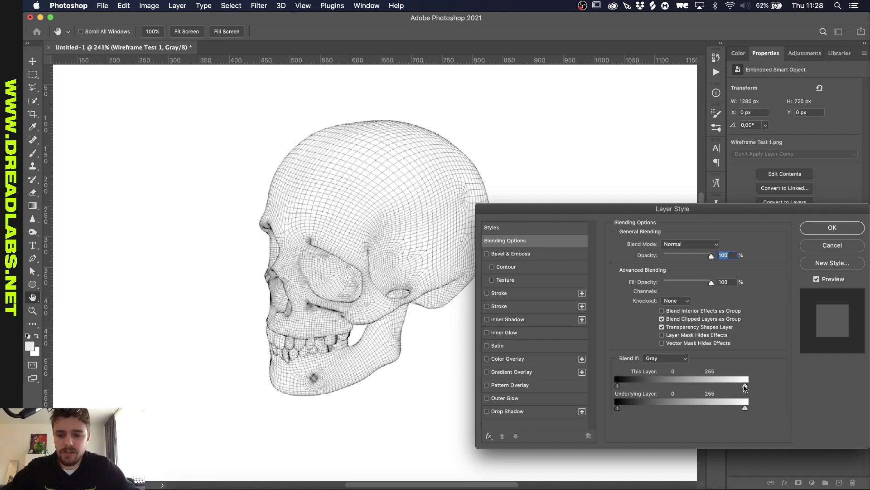
mouse_move(745, 387)
left_mouse_down()
mouse_move(727, 388)
mouse_move(740, 386)
left_mouse_up()
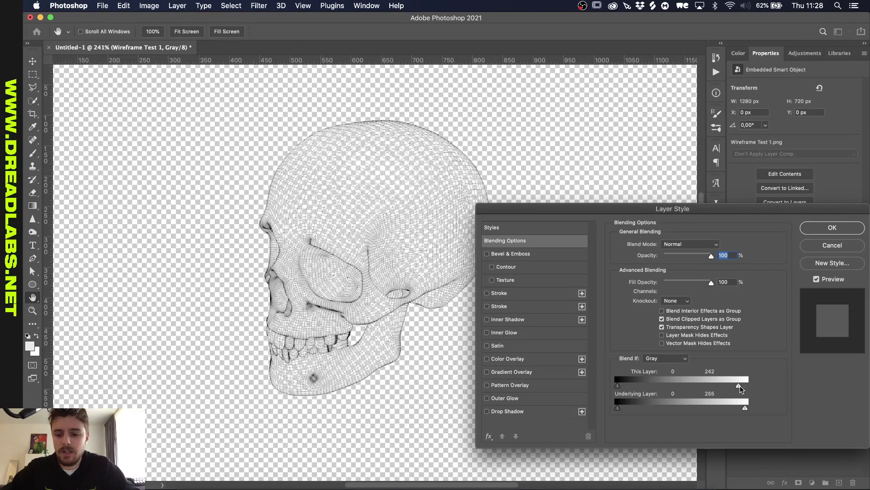
key("alt")
left_click_drag(741, 389, 749, 389, "alt")
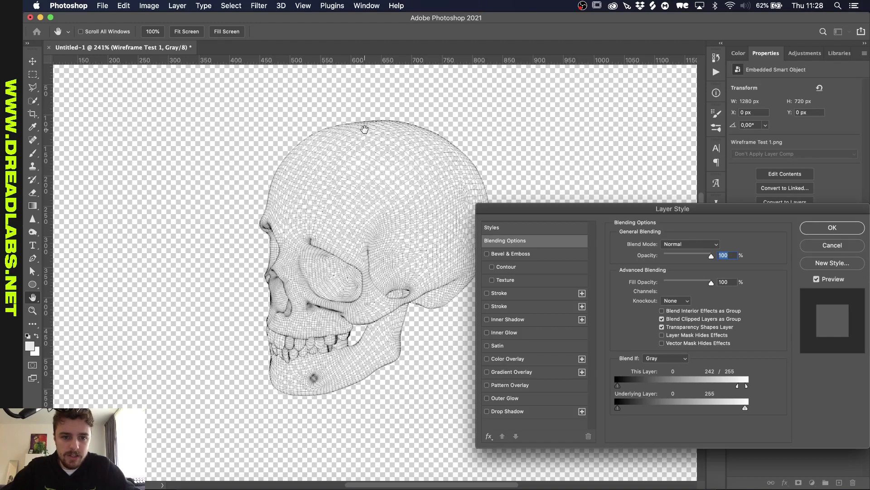
left_click(815, 230)
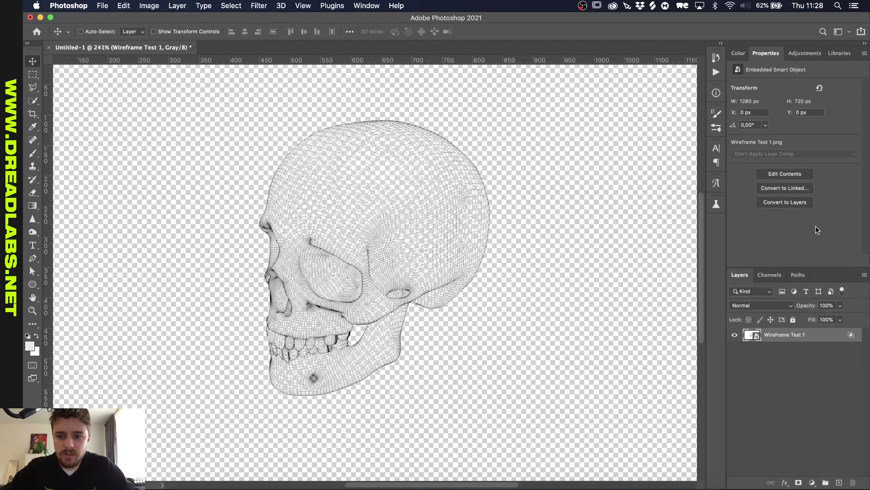
- Add a red Solid Color fill layer beneath the Wireframe Test 1 layer
left_click(839, 483)
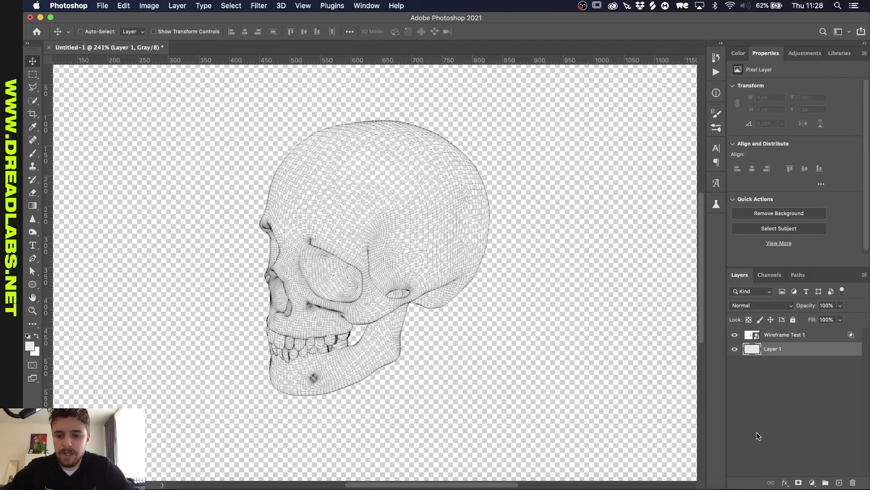
left_click(812, 482)
left_click(812, 290)
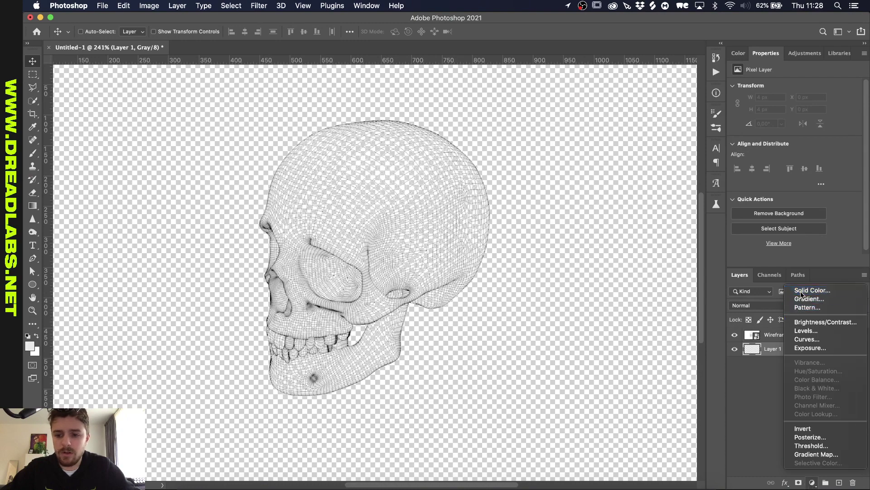
left_click_drag(646, 200, 666, 177)
key("Return")
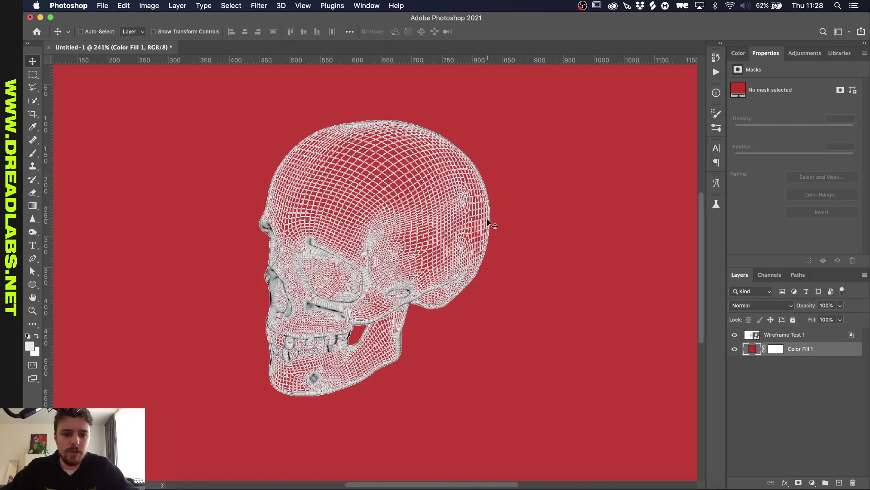
- Set the white slider of This Layer in the Wireframe Test 1 layer's Blend If options to 150 / 233
key("v")
scroll(492, 225, "up", 2, "alt")
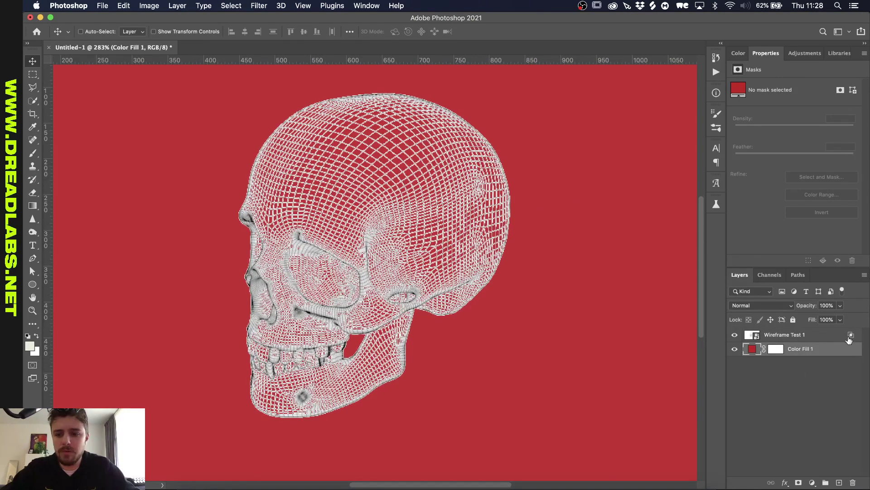
double_click(837, 336)
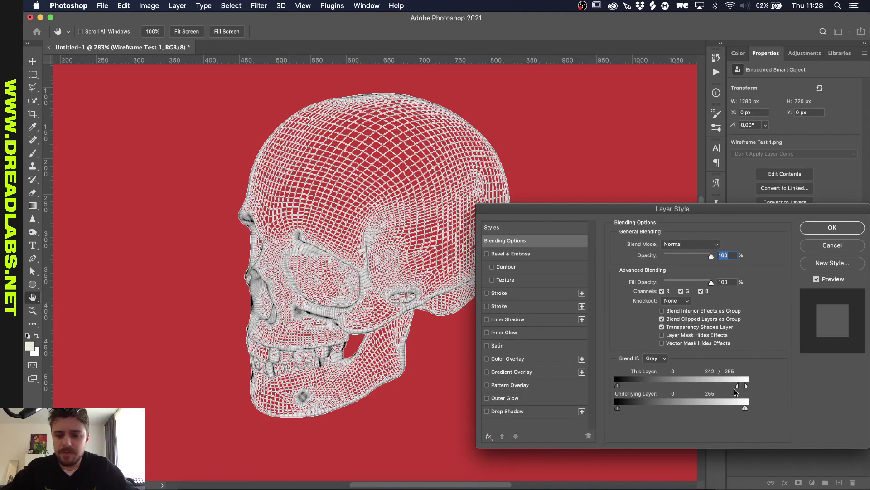
left_click_drag(736, 386, 691, 386)
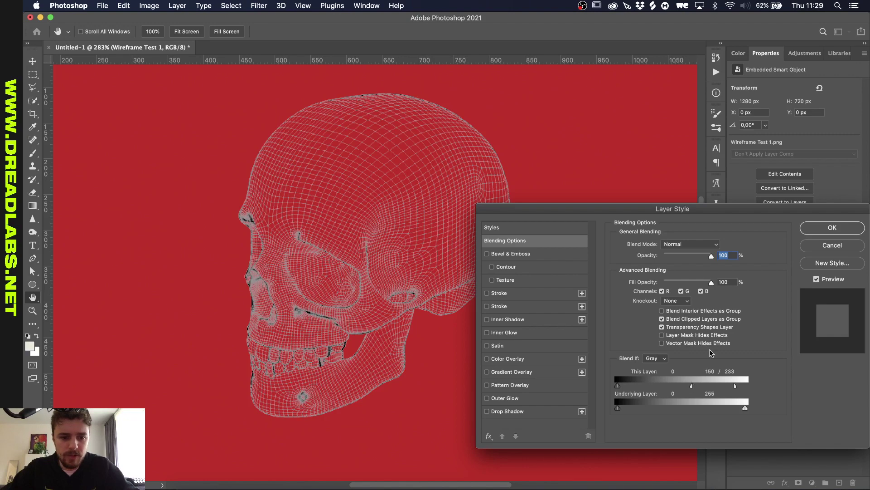
left_click(832, 228)
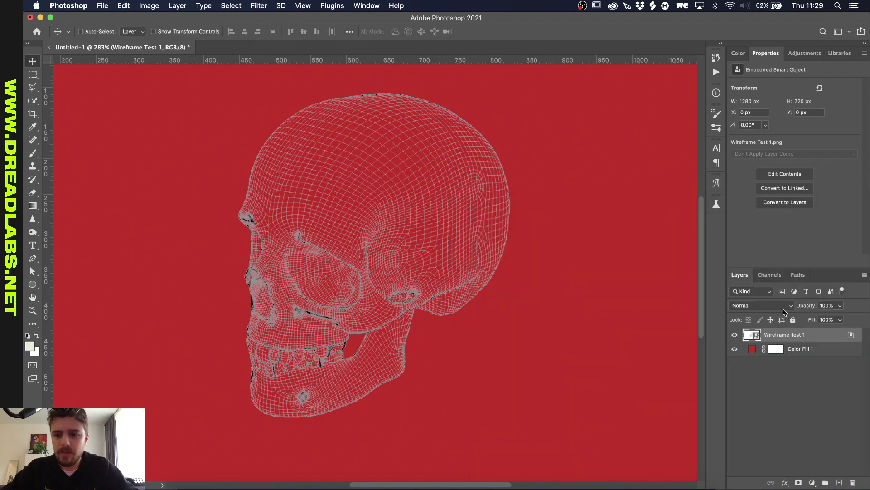
- Convert the Wireframe Test 1 layer to a new smart object so its blending is baked in
right_click(776, 339)
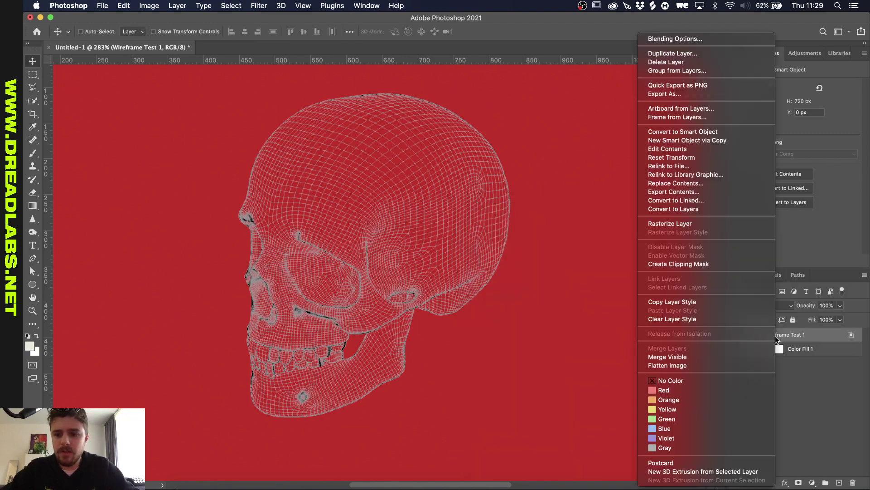
left_click(740, 131)
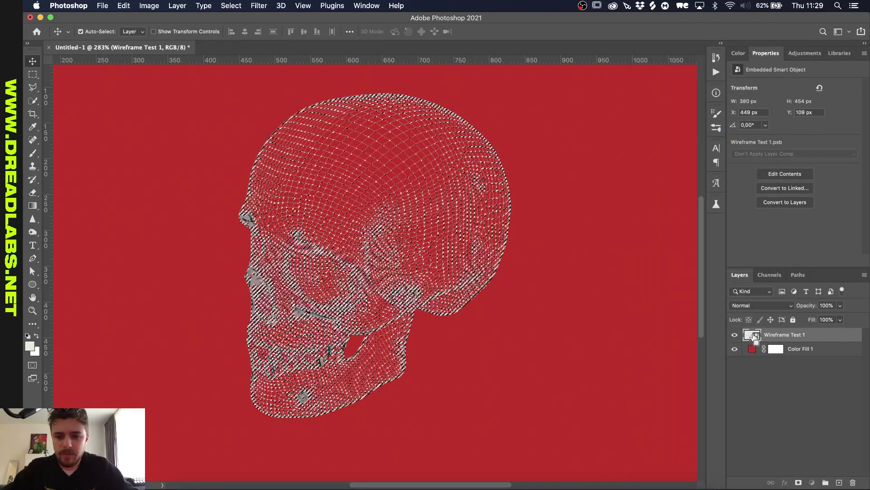
left_click_drag(327, 245, 374, 212)
key("super+z")
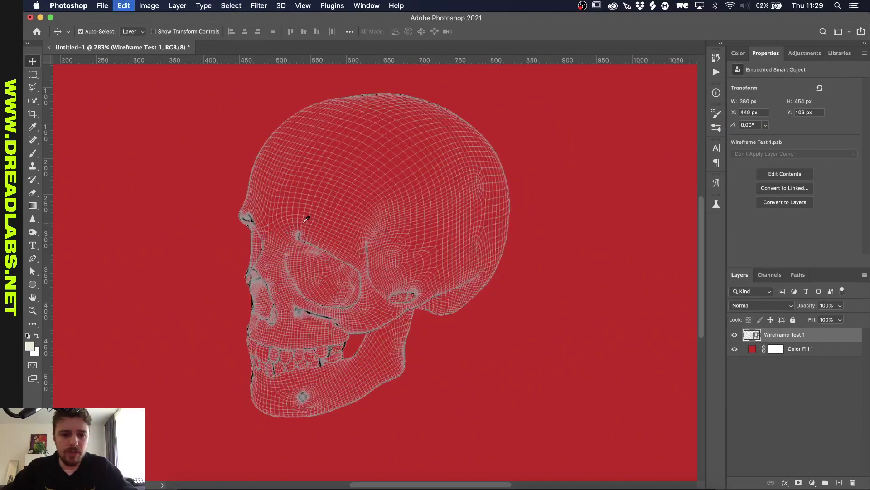
- Apply a black (000000) Color Overlay at 100% opacity to the Wireframe Test 1 layer
left_click(785, 482)
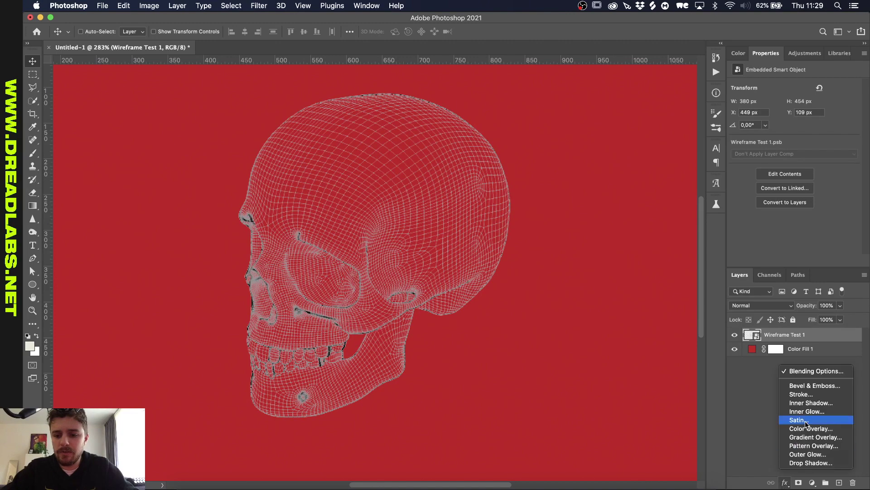
left_click(812, 428)
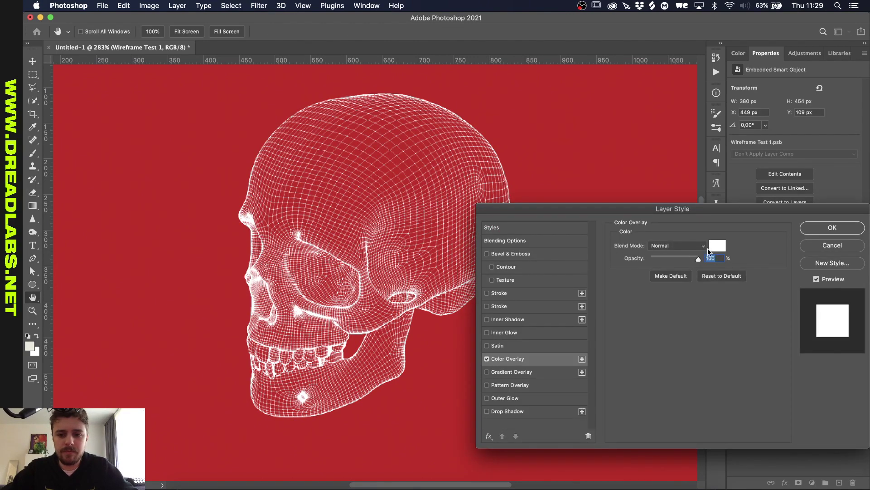
left_click(718, 248)
left_click_drag(606, 245, 732, 317)
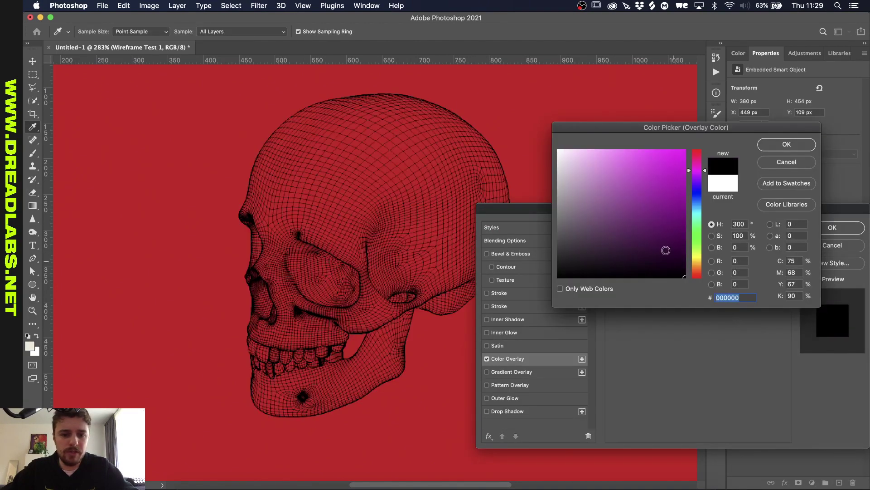
left_click(786, 144)
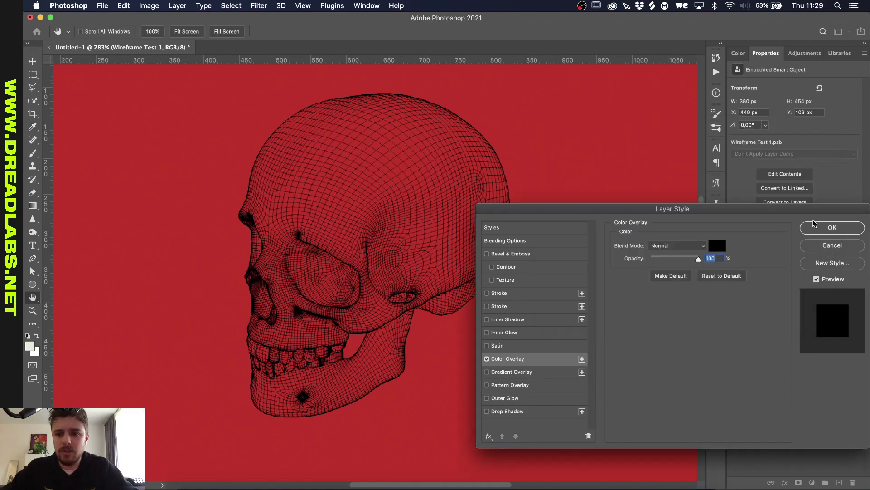
left_click(832, 227)
scroll(496, 231, "down", 3, "alt")
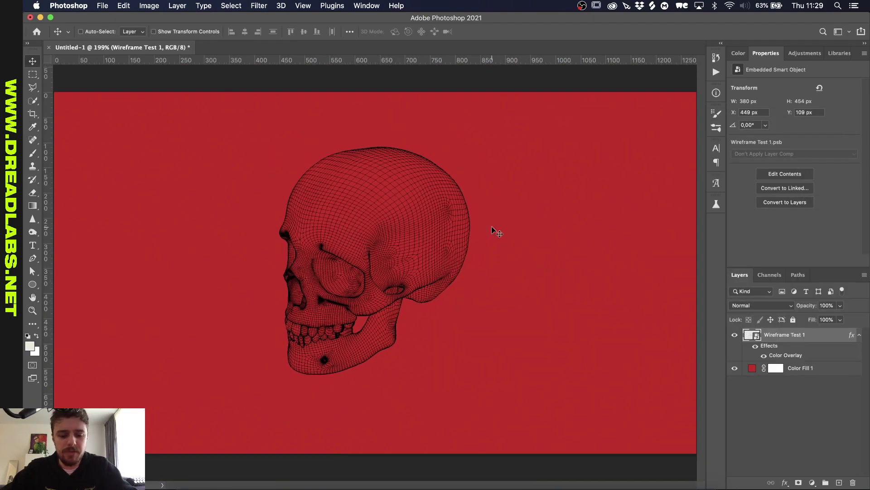
scroll(404, 222, "up", 2, "alt")
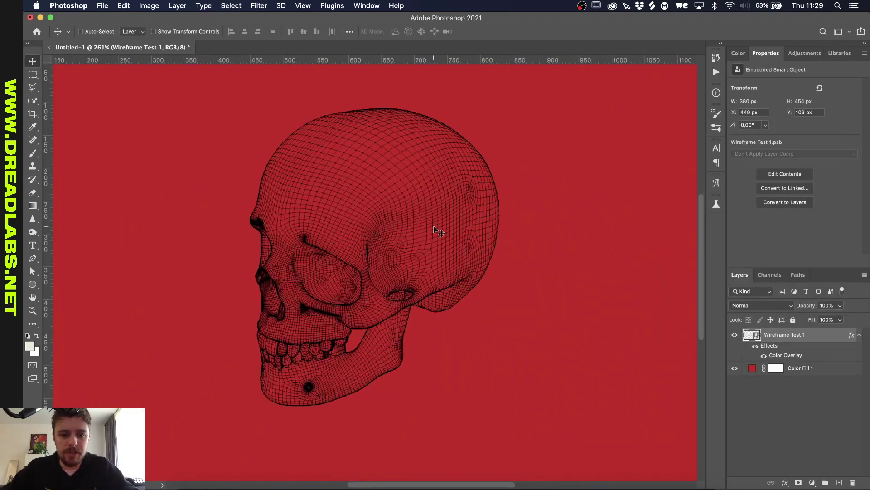
- Try a black (000000) outside Stroke of 1 px on the Wireframe Test 1 layer, and switch the Stroke effect off again
double_click(772, 347)
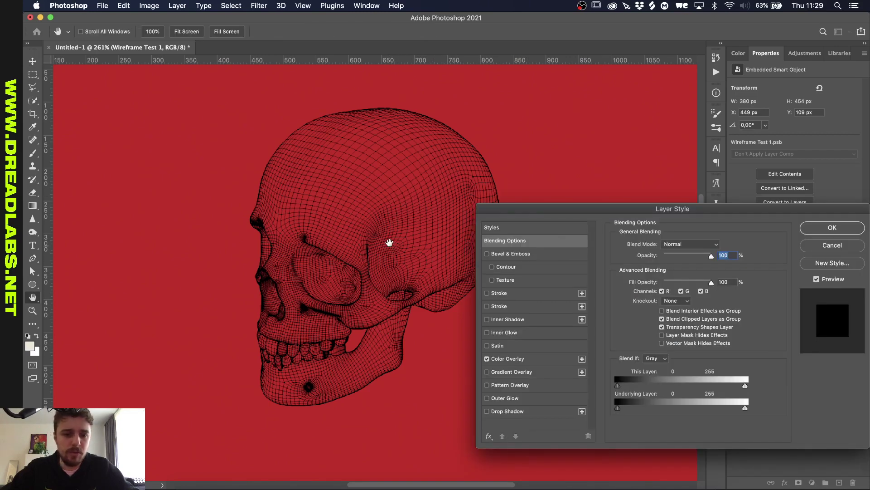
left_click(487, 293)
left_click(486, 293)
left_click(487, 294)
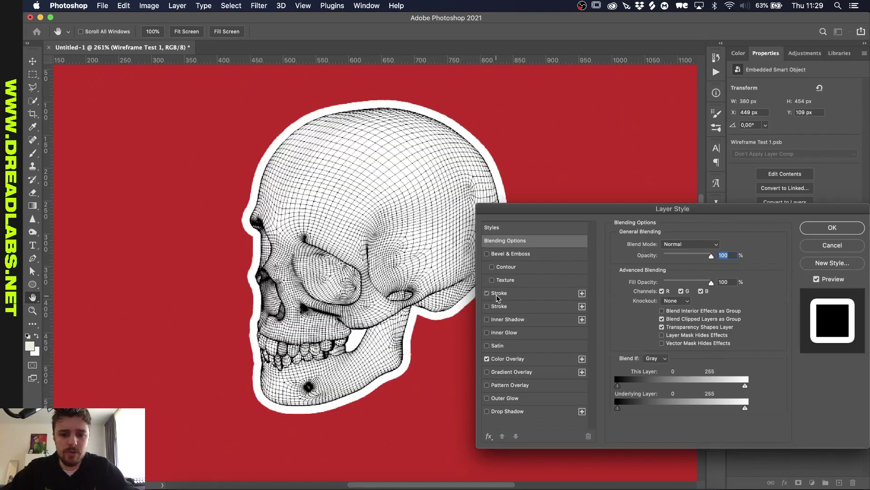
left_click(498, 293)
left_click(641, 318)
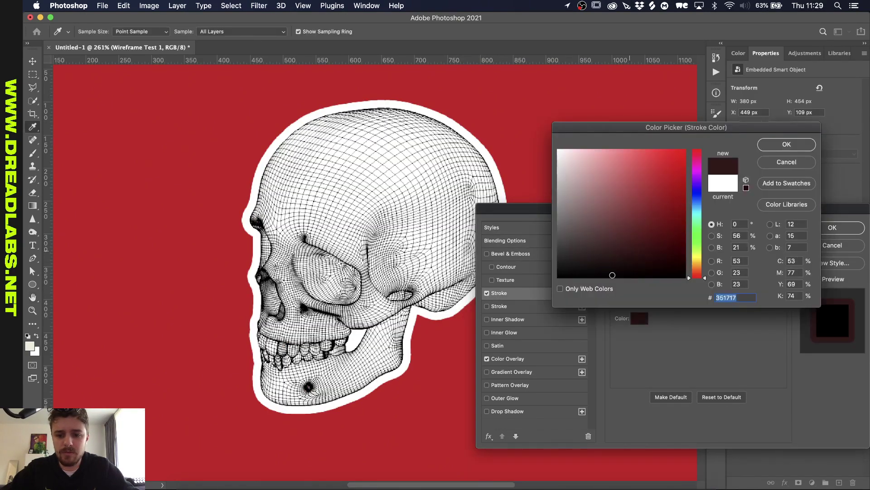
type("000000")
key("Return")
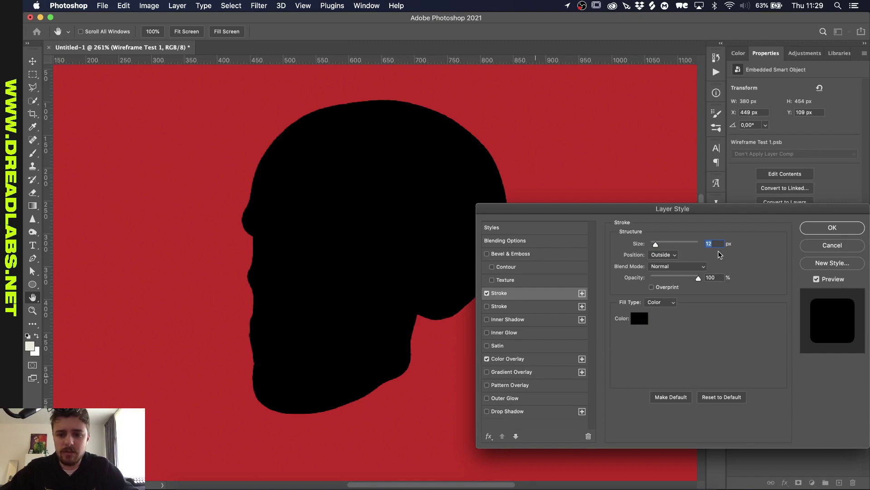
type("1")
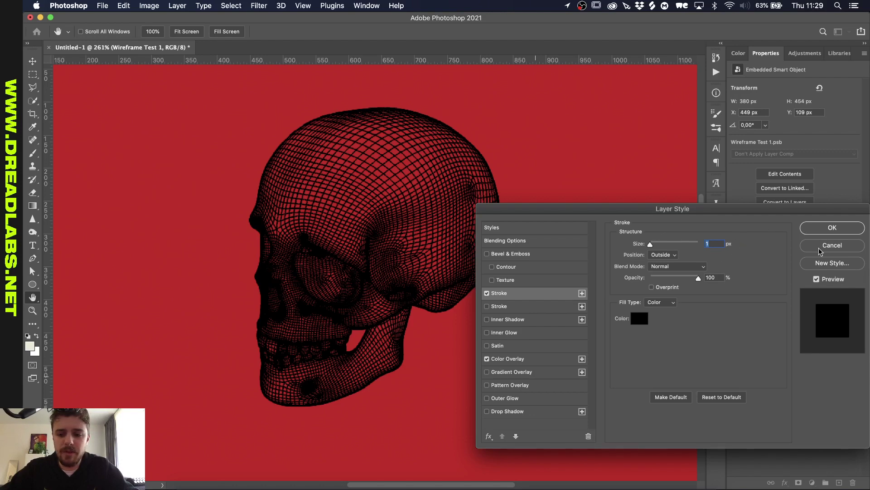
left_click(487, 293)
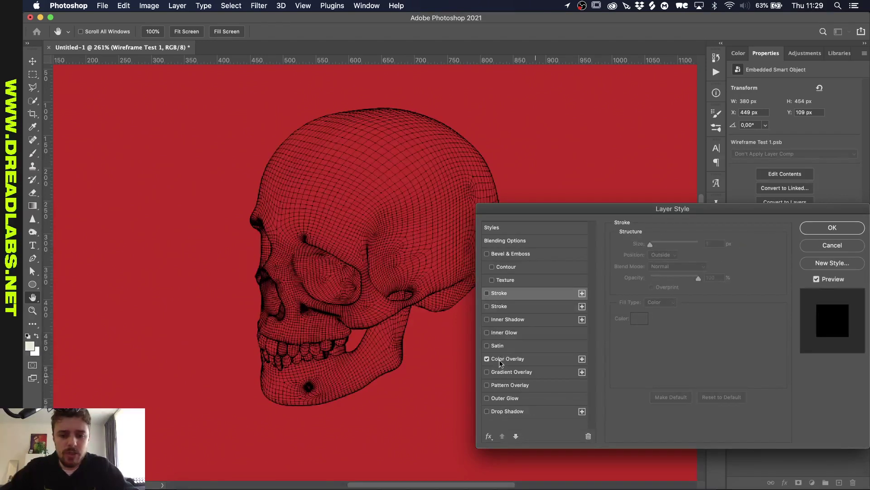
- Enable Outer Glow on the Wireframe Test 1 layer, reset it to defaults, and set its colour to black (000000) with Normal blend mode
left_click(486, 397)
left_click(503, 398)
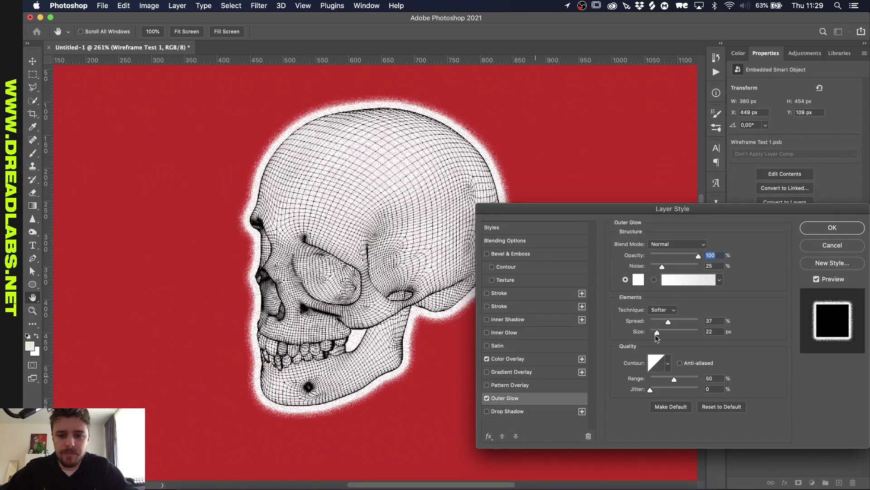
left_click(724, 406)
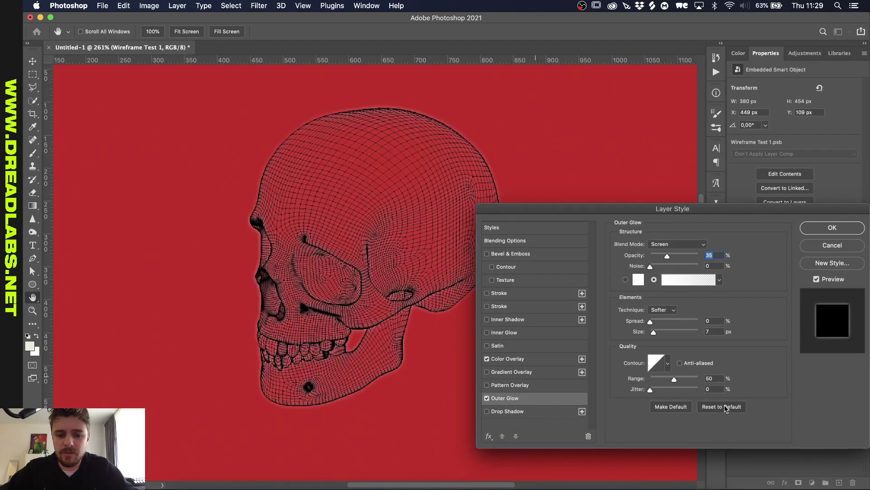
left_click(638, 279)
type("000000")
key("Return")
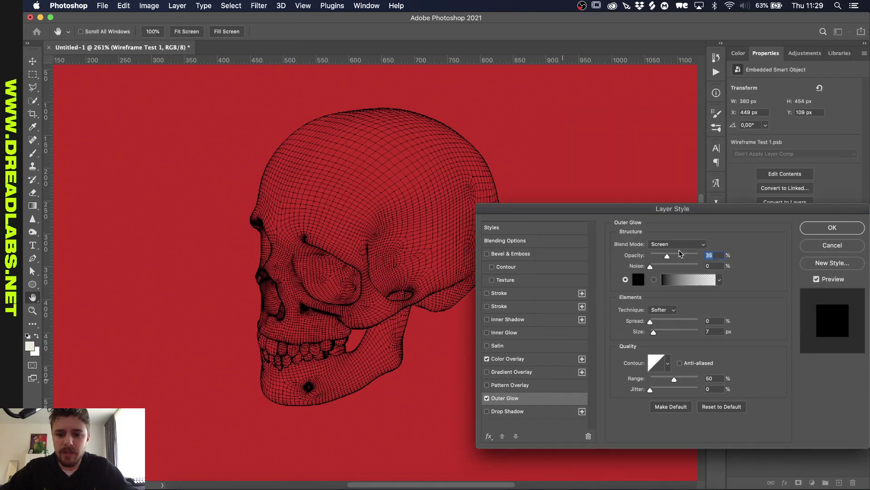
left_click(664, 246)
left_click(660, 171)
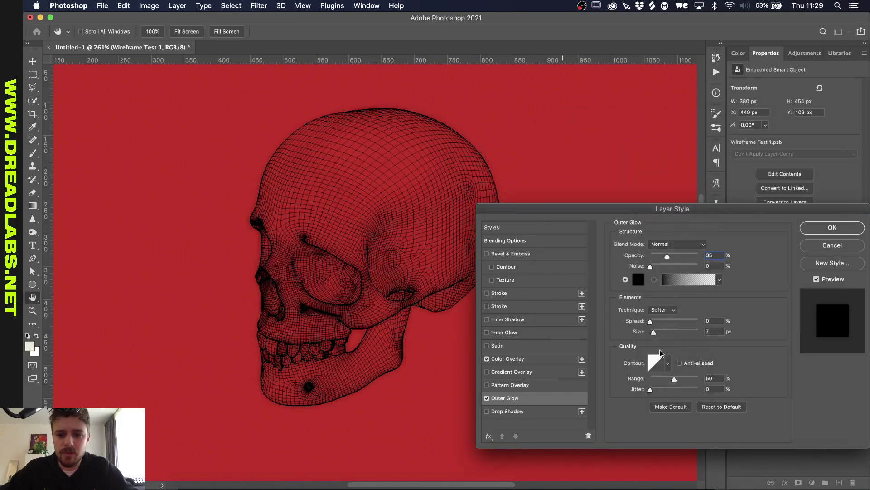
- Set the Outer Glow size to 1 px and its opacity to 21%, and apply the layer style
left_click_drag(667, 256, 775, 258)
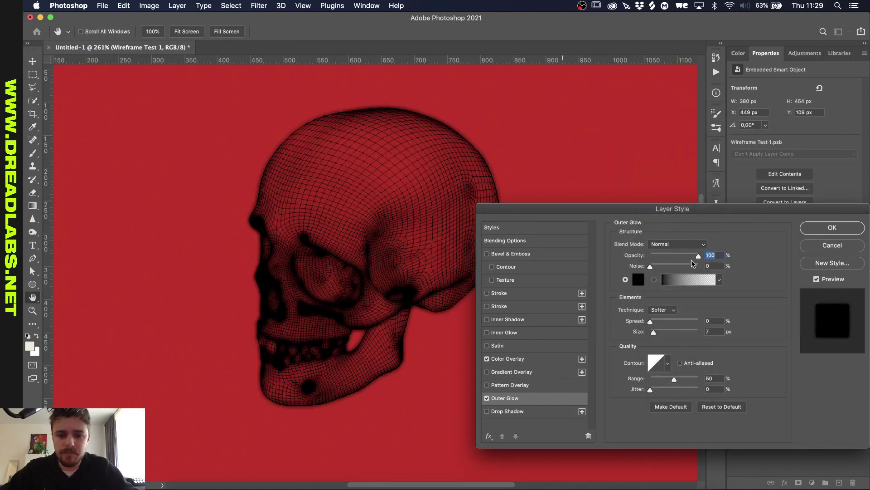
double_click(708, 332)
key("BackSpace")
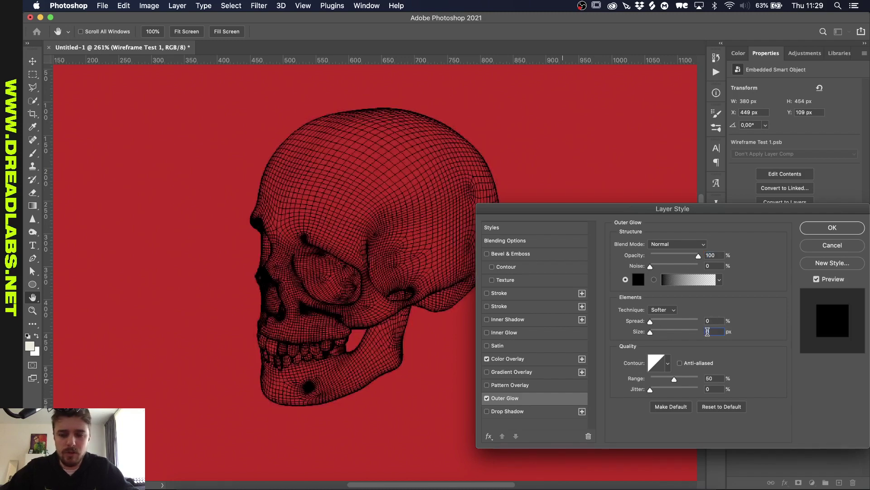
key("Up")
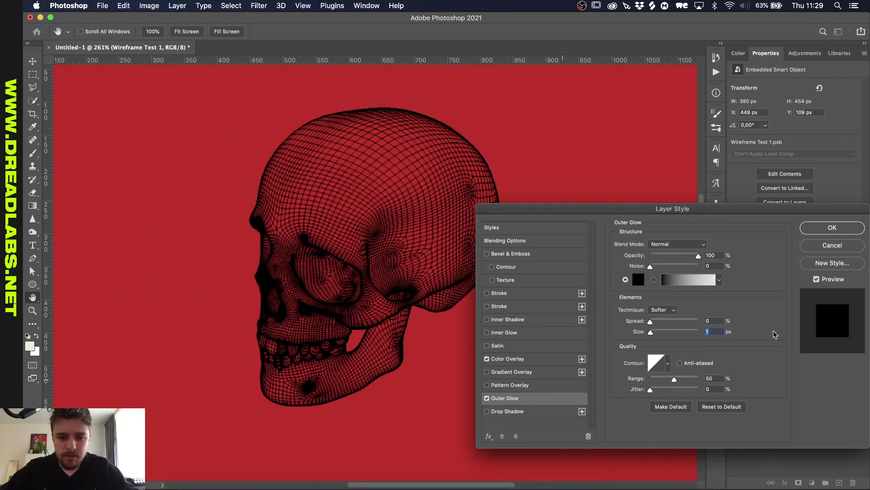
left_click_drag(699, 256, 661, 257)
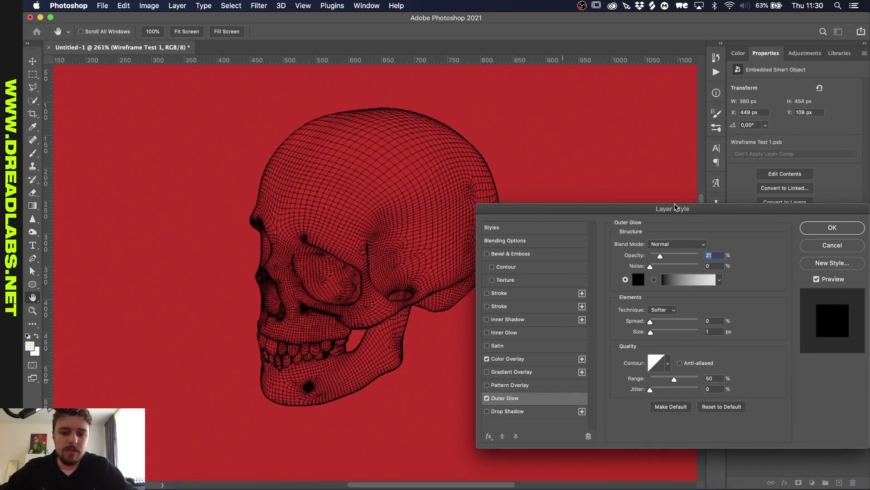
left_click(825, 231)
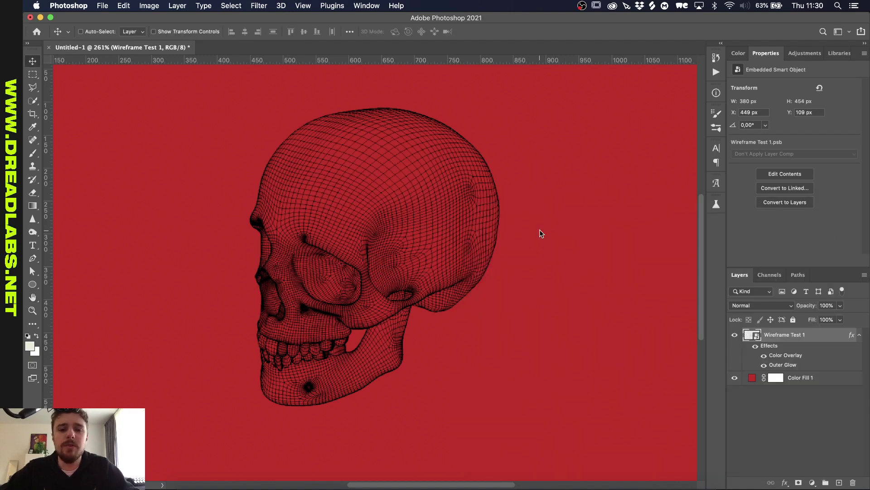
- Switch to Cinema 4D and turn off the Cel Renderer effect in the render settings
left_click(612, 474)
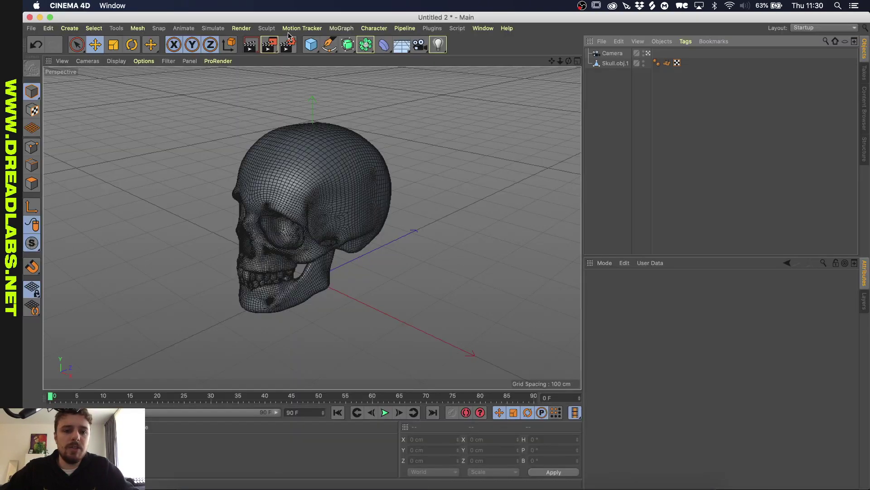
left_click(288, 44)
left_click(111, 124)
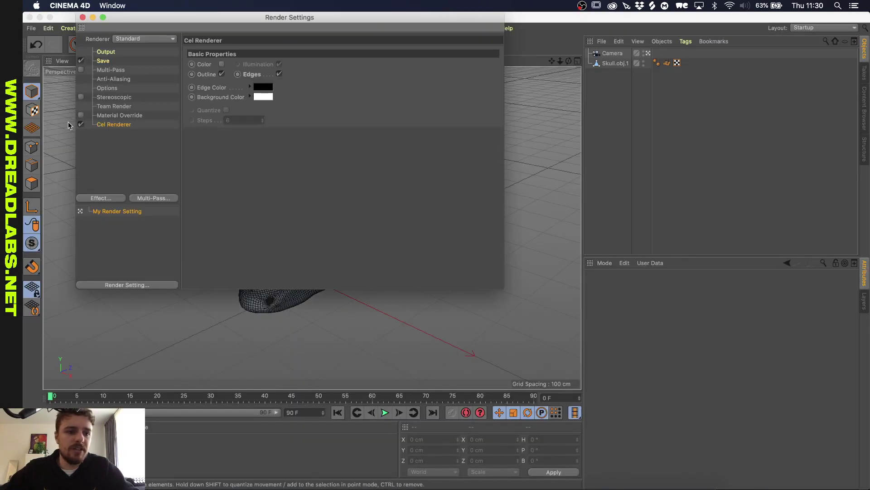
left_click(80, 124)
left_click(82, 18)
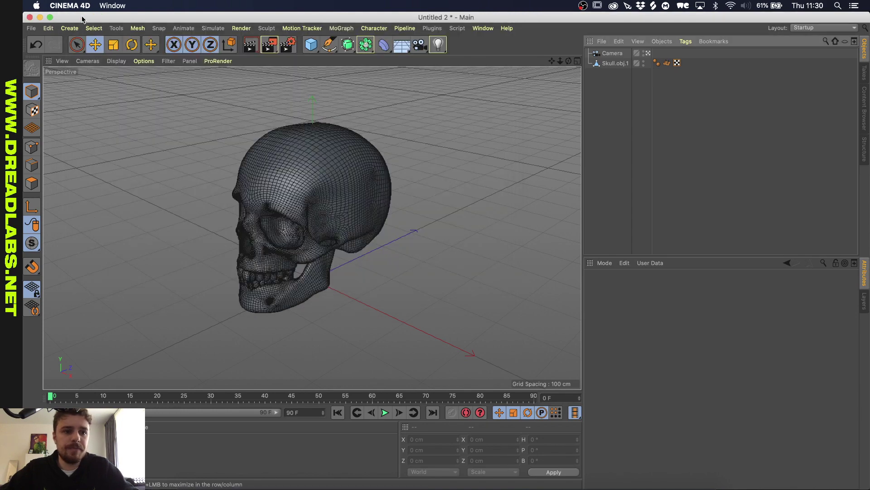
- Select Skull.obj.1, set the viewport display to Lines, and inspect the see-through mesh from other angles
left_click(615, 64)
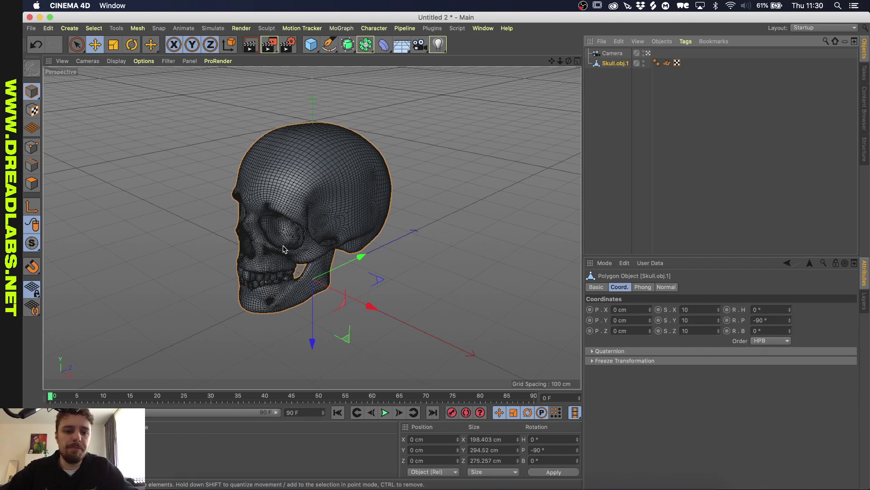
left_click(116, 60)
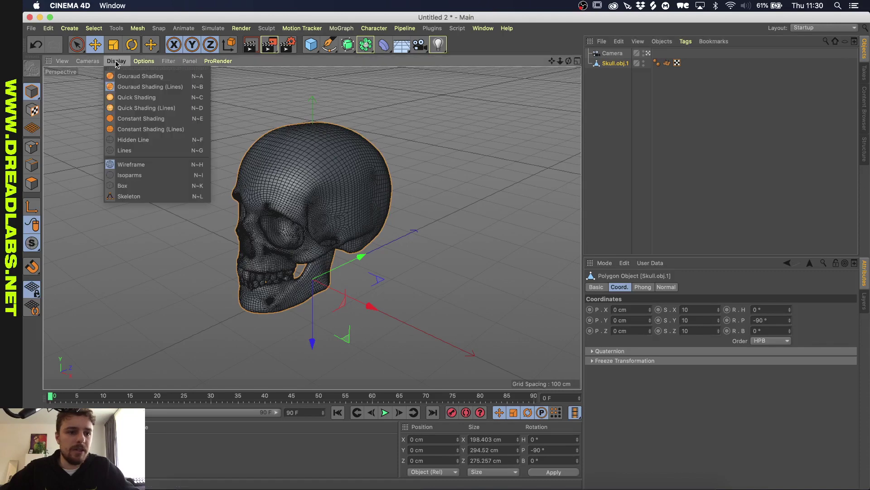
left_click(129, 148)
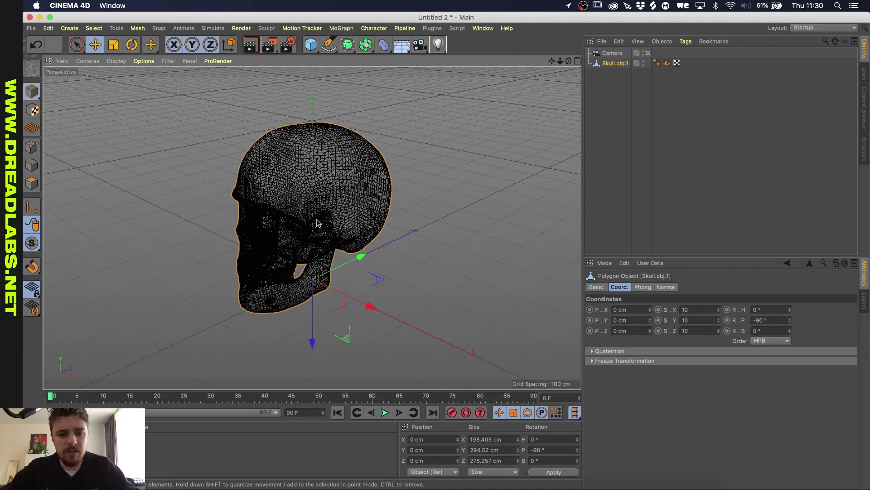
left_click_drag(541, 93, 261, 257, "alt")
left_click_drag(217, 234, 228, 138, "alt")
- Compare the skull in Hidden Line display with the Lines display, and leave the viewport on Lines
left_click(116, 61)
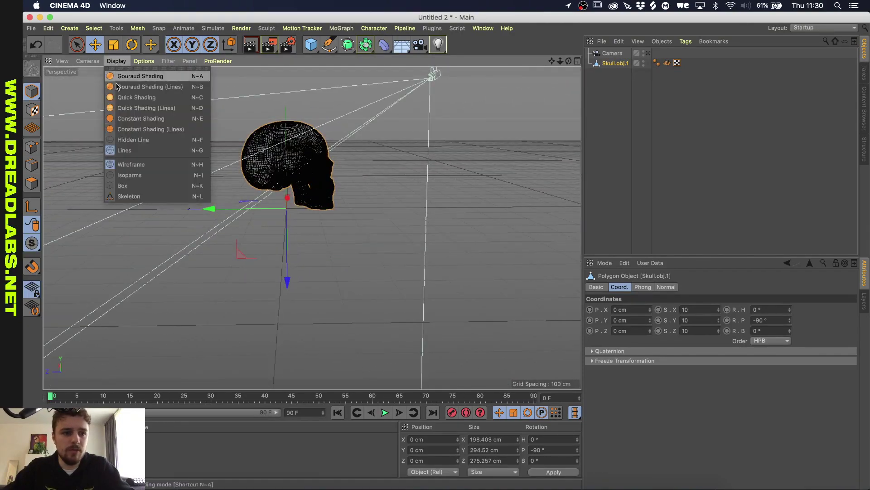
left_click(124, 151)
mouse_move(254, 149)
left_mouse_down("alt")
mouse_move(348, 129)
mouse_move(415, 147)
mouse_move(367, 187)
mouse_move(192, 167)
mouse_move(243, 109)
mouse_move(416, 171)
mouse_move(276, 192)
mouse_move(128, 136)
mouse_move(265, 133)
mouse_move(272, 152)
mouse_move(165, 159)
left_mouse_up("alt")
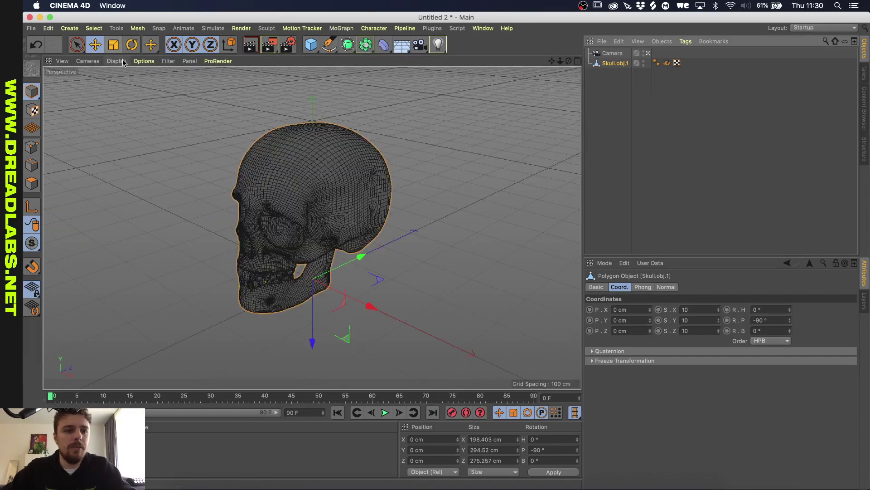
left_click(123, 61)
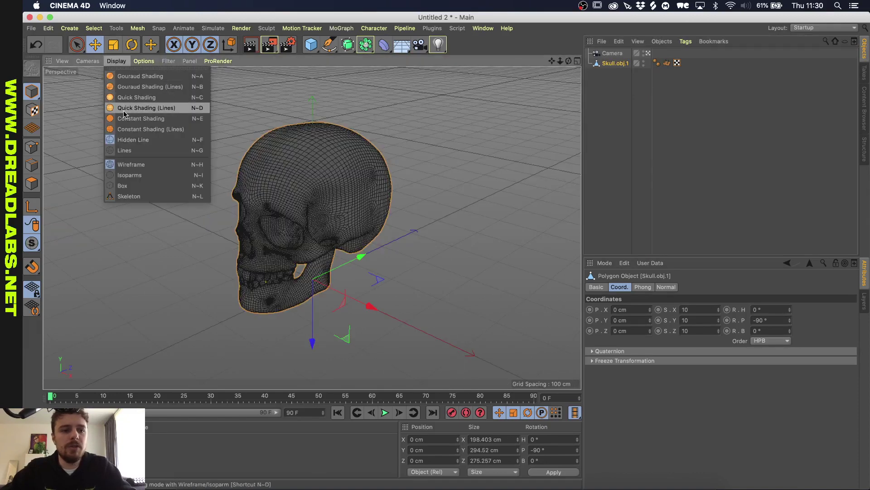
left_click(125, 151)
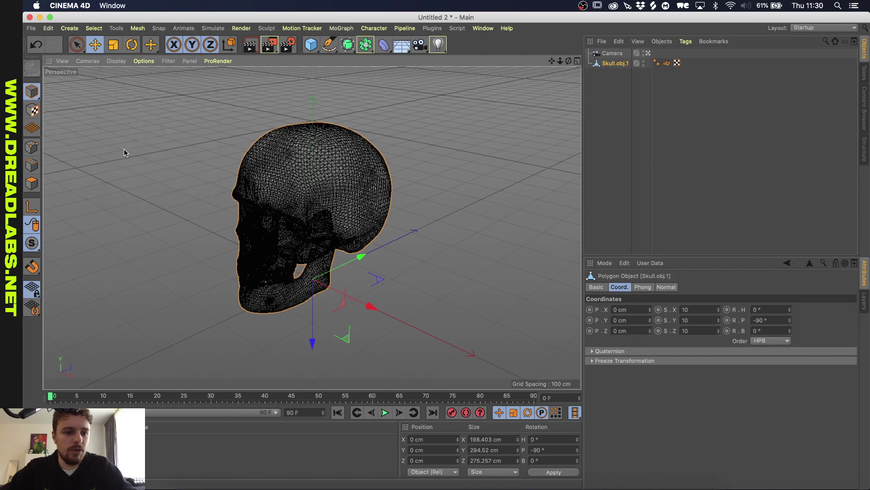
- Hide the Skull.obj.1 object and add a Sphere primitive to the scene
double_click(644, 61)
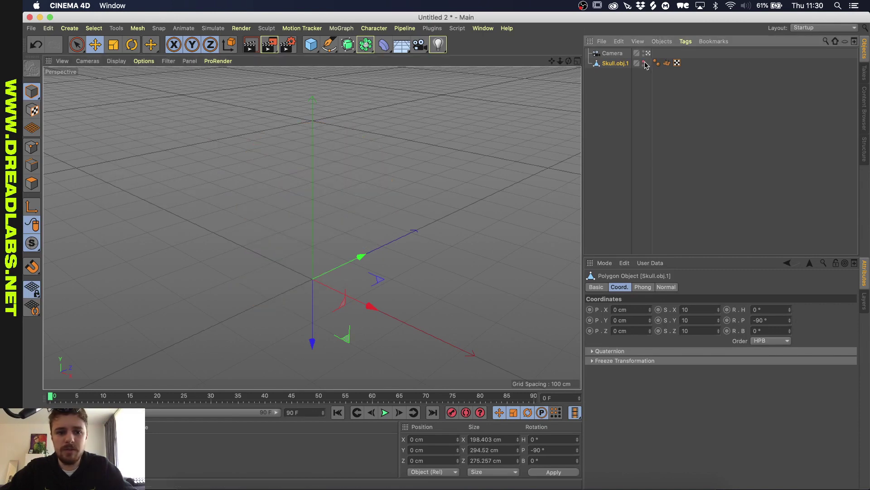
left_click(307, 49)
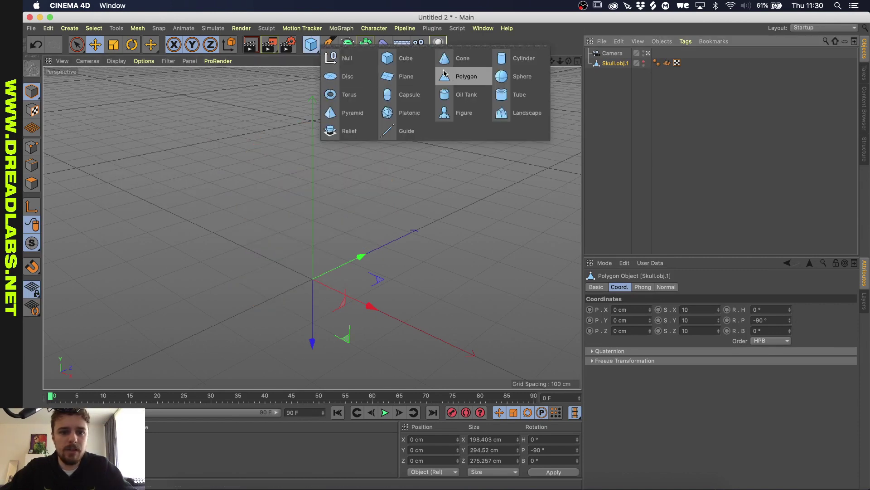
left_click(521, 76)
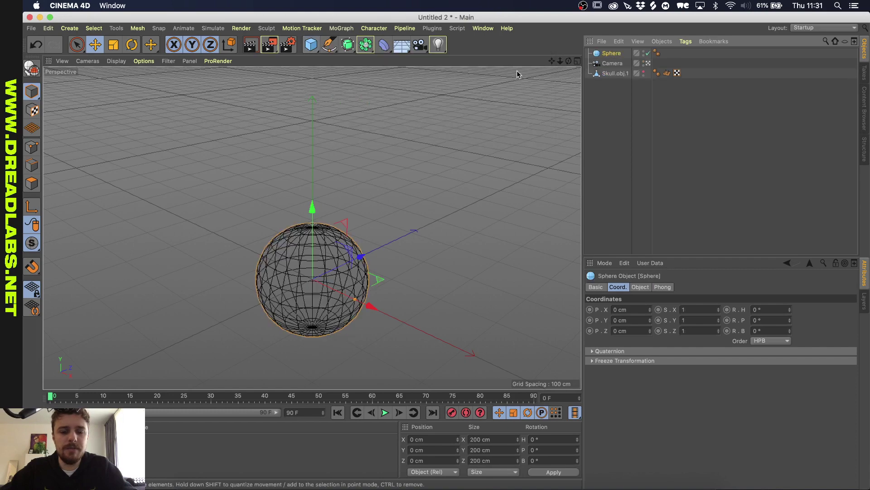
- Reduce the sphere's segments to 16
left_click(641, 287)
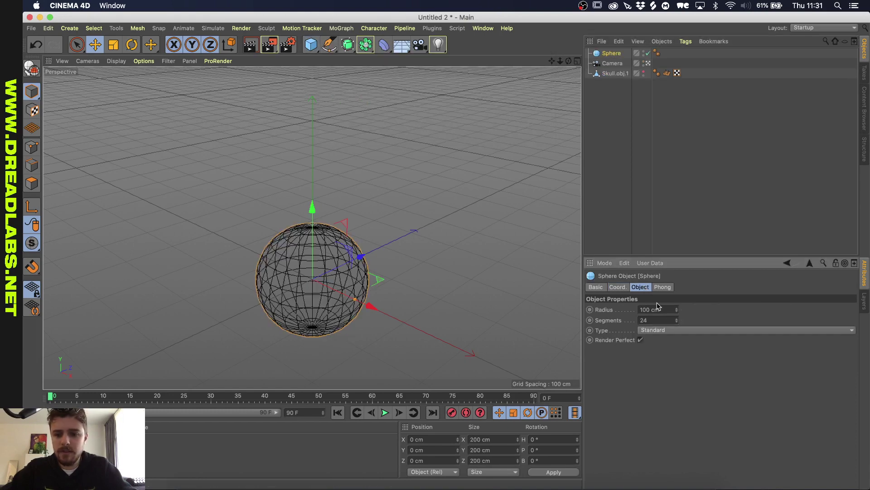
left_click(659, 320)
type("23")
key("Return")
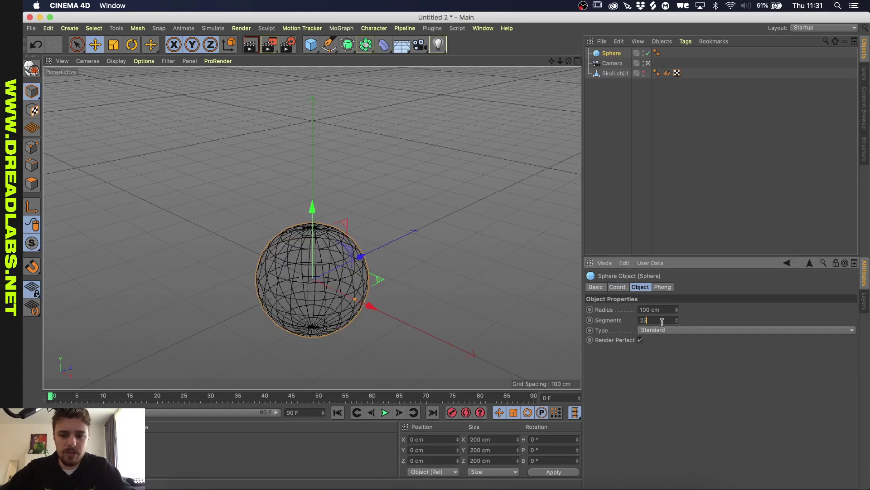
key("BackSpace")
type("0")
key("Return")
key("Down")
key("Down")
key("Down")
key("Down")
key("Down")
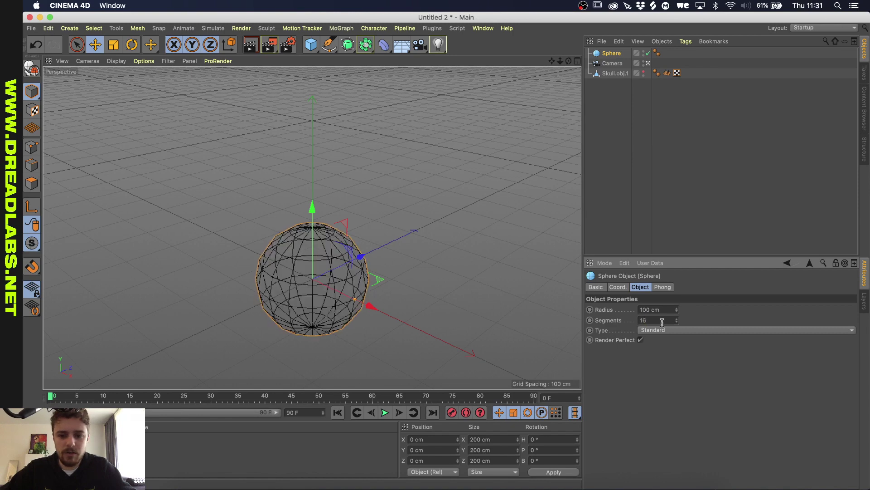
key("Up")
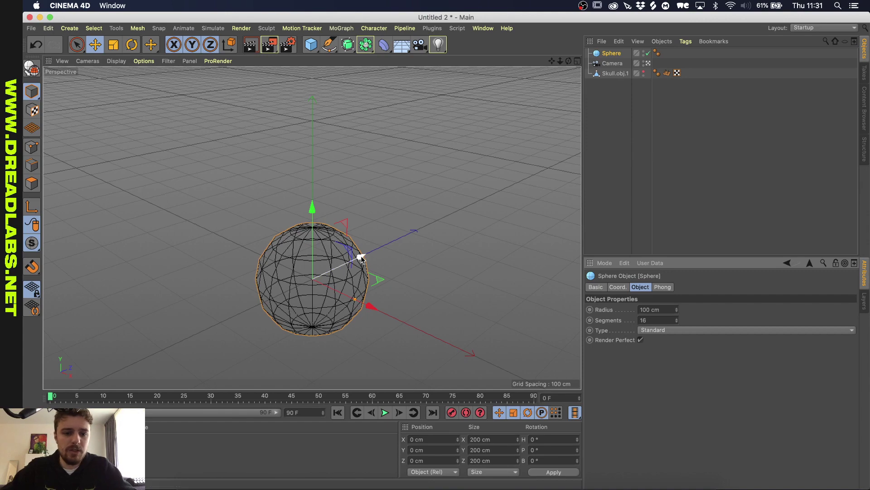
- Convert the sphere into an editable polygon object
left_click(116, 61)
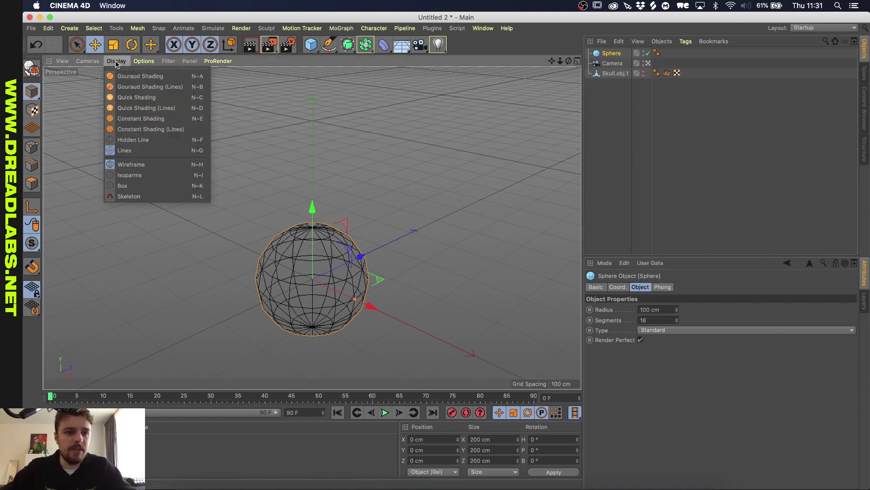
left_click(609, 59)
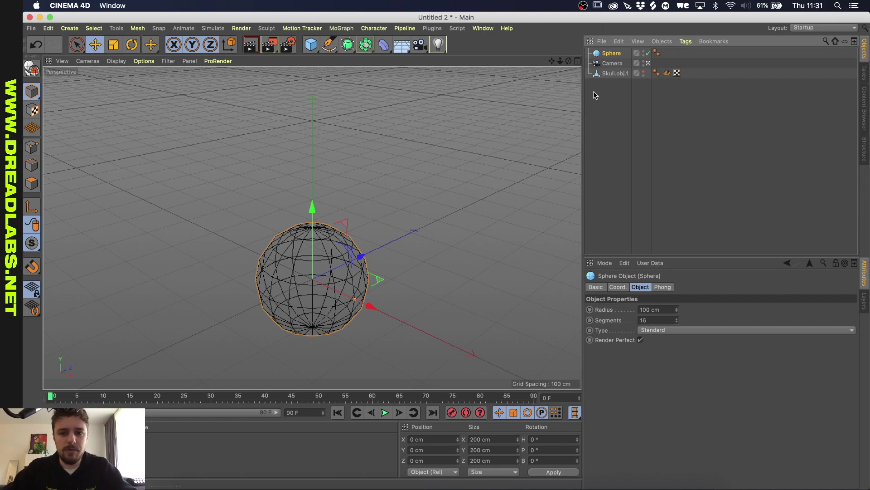
key("c")
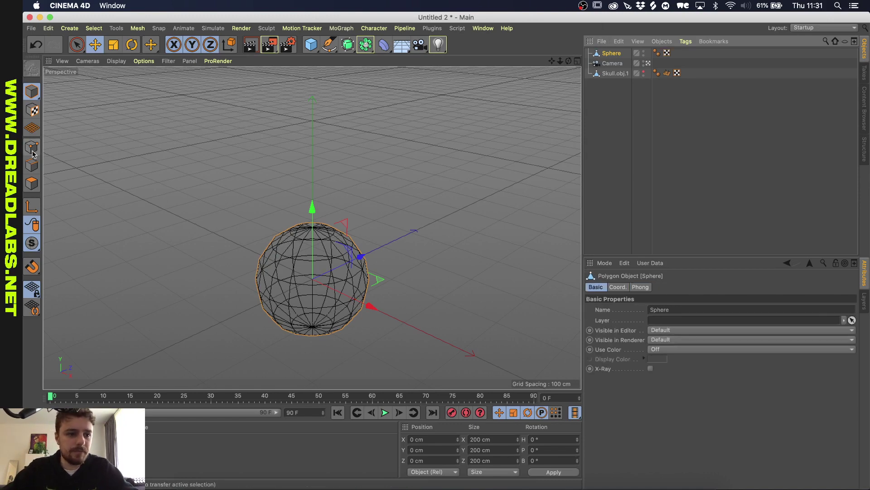
- Select all edges of the sphere and convert them into a spline with Edge to Spline
left_click(32, 164)
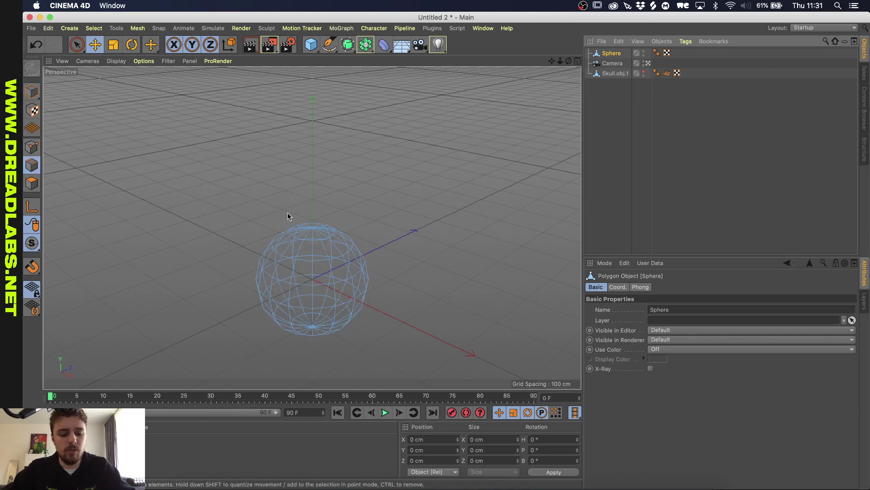
double_click(320, 227)
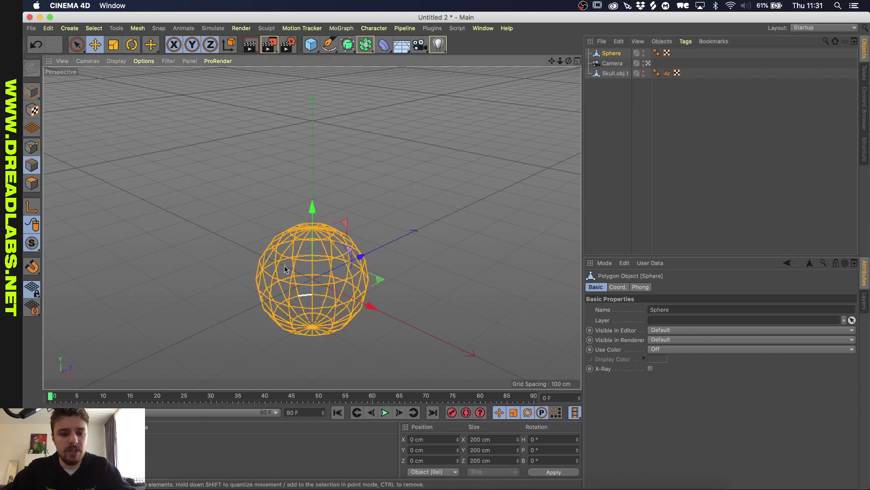
left_click(137, 29)
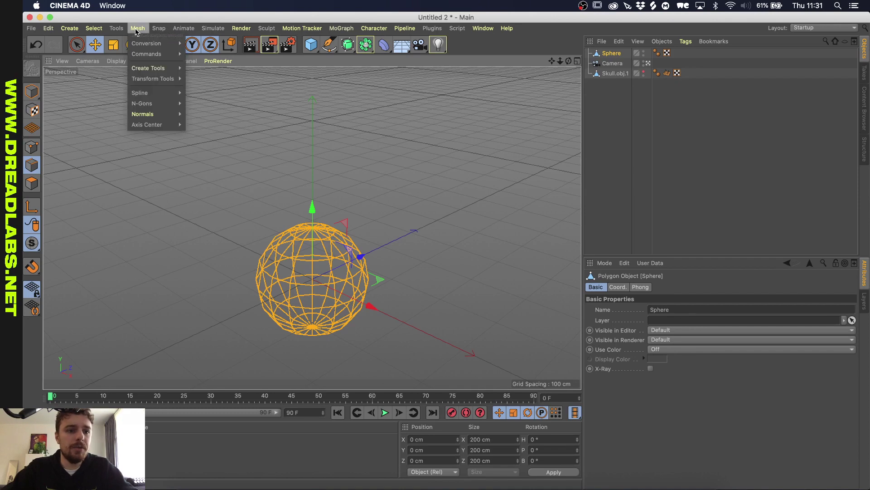
mouse_move(145, 53)
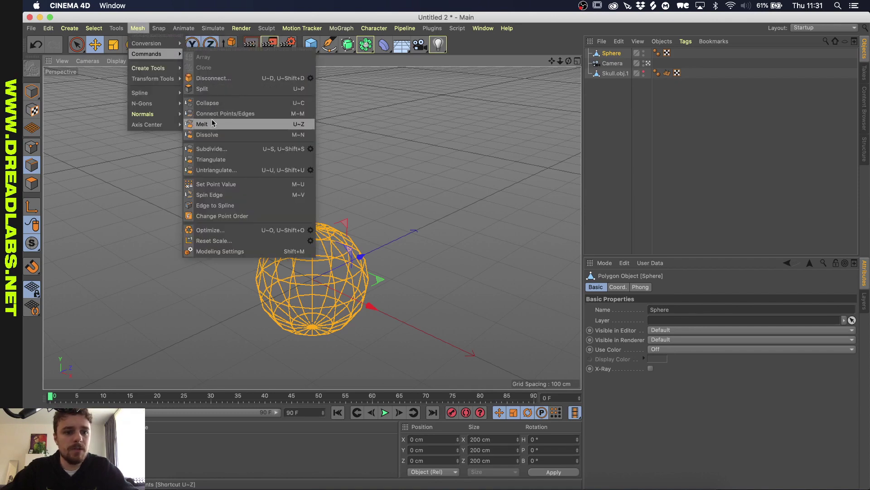
left_click(236, 124)
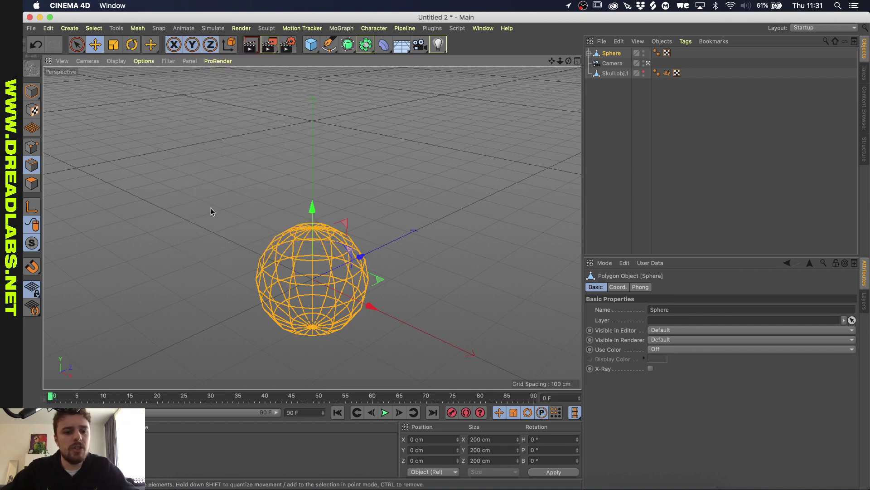
- Move the Sphere.Spline object out of the Sphere so it sits separately above it in the hierarchy
left_click(589, 54)
left_click(615, 66)
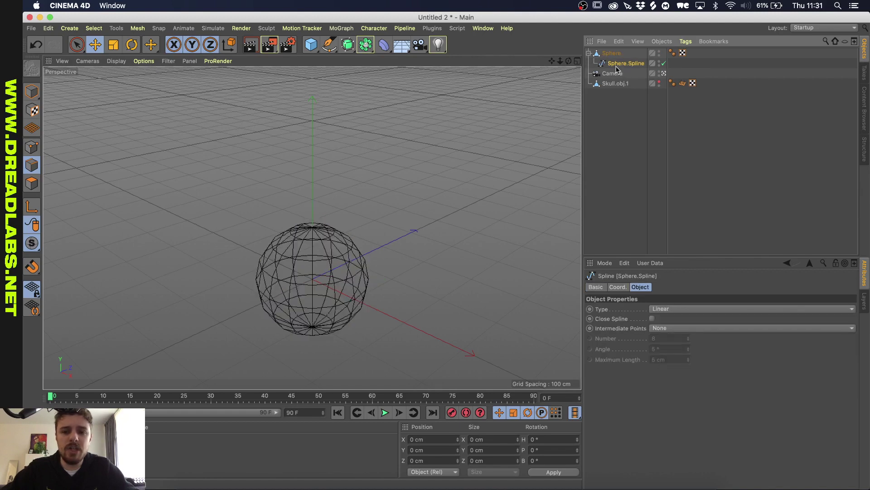
left_click_drag(615, 66, 616, 56)
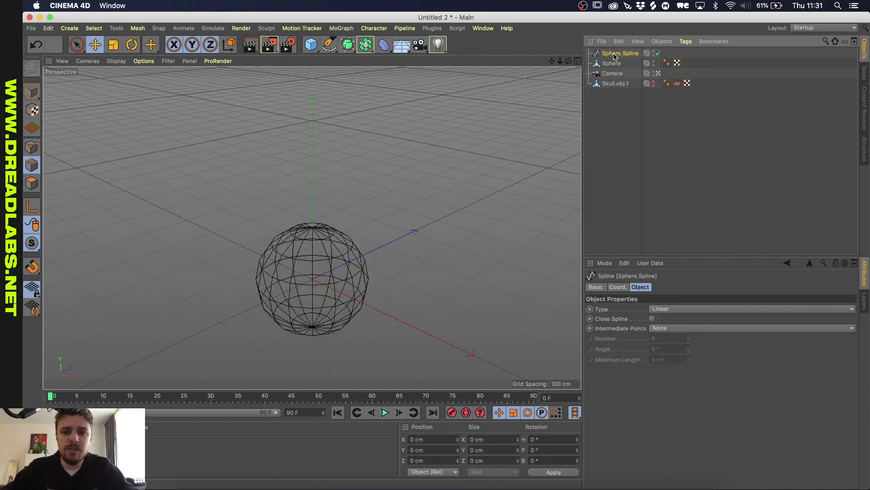
- Set the viewport display to Gouraud Shading and hide the original Sphere object in the viewport
left_click(654, 63)
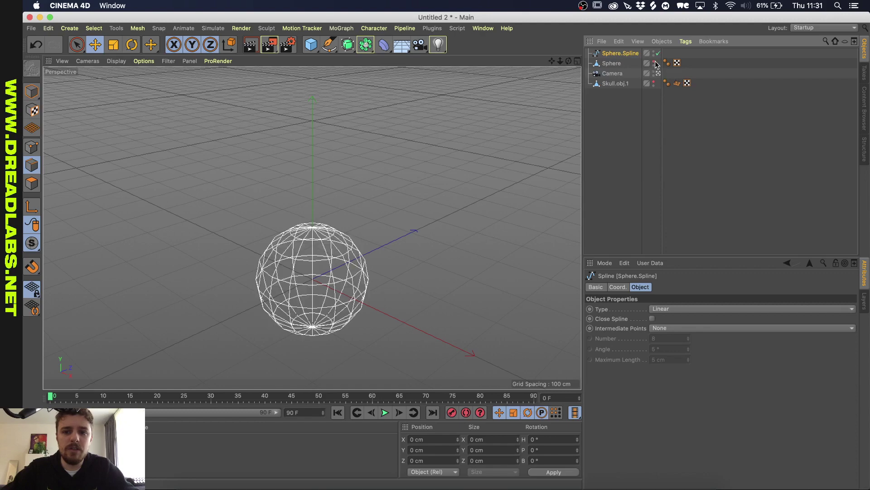
left_click(654, 63)
left_click(116, 61)
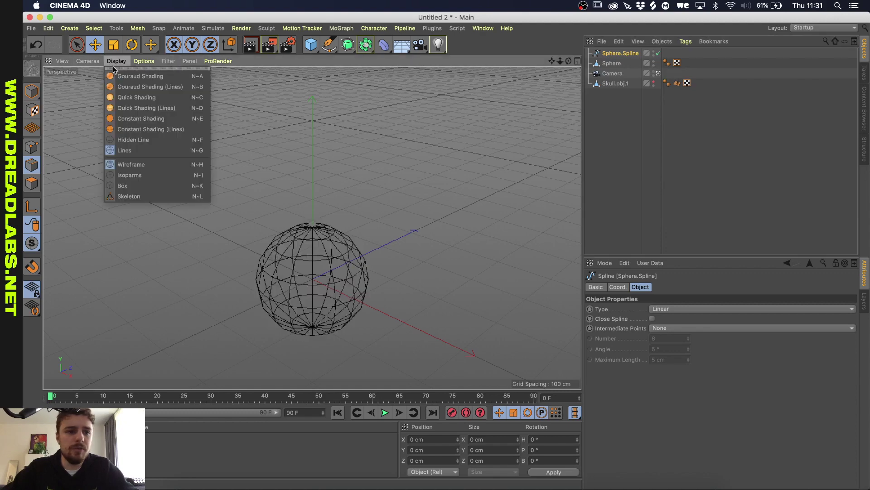
left_click(130, 78)
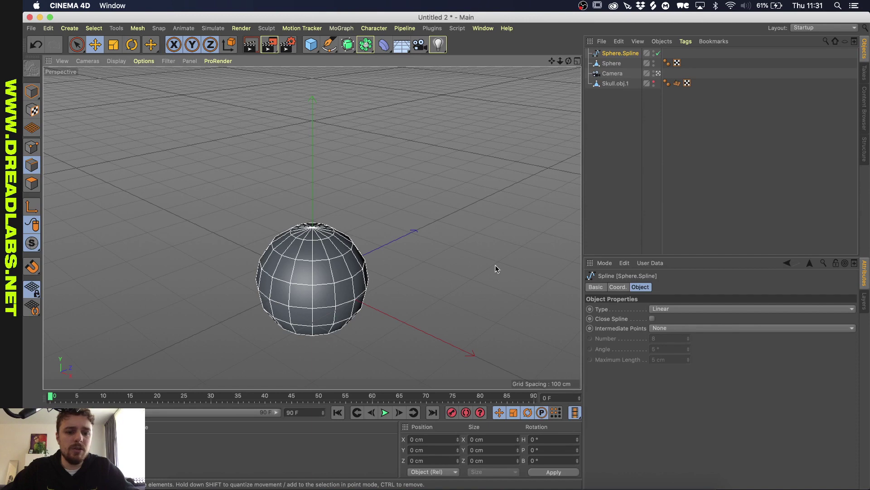
left_click(634, 63)
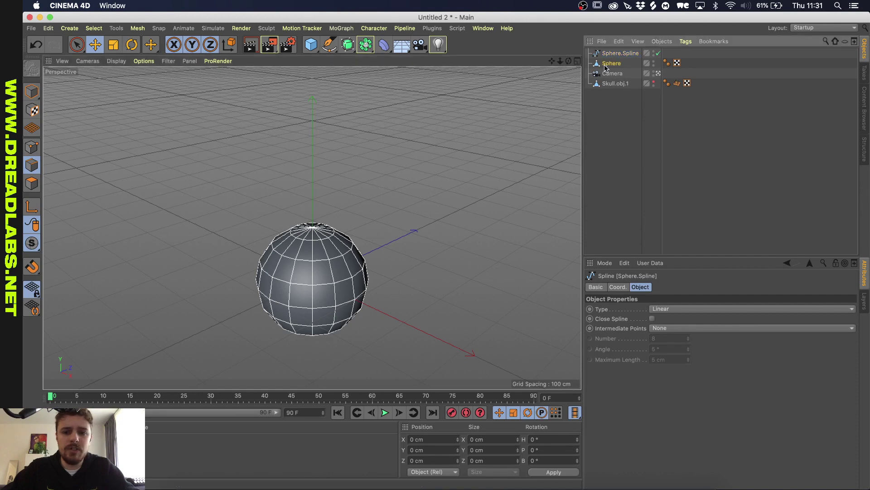
left_click(654, 64)
- Create a Sweep around Sphere.Spline and add a Circle spline inside it as the profile
left_click(637, 53)
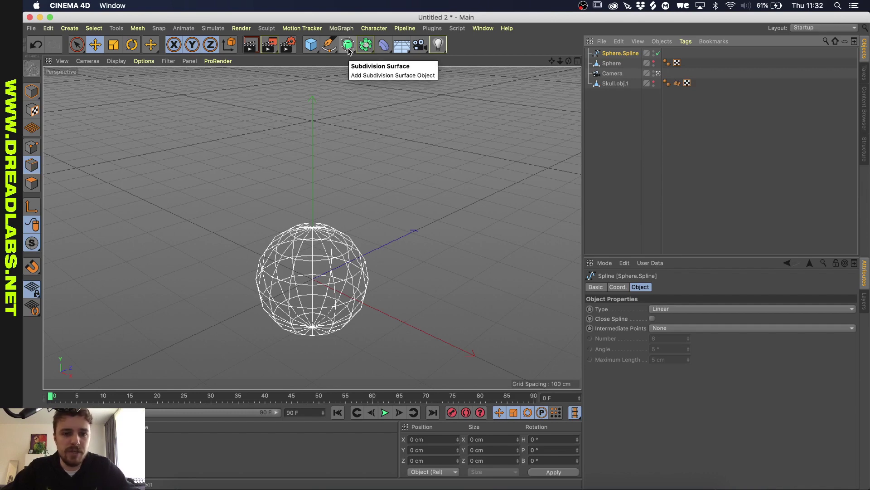
left_click(347, 45)
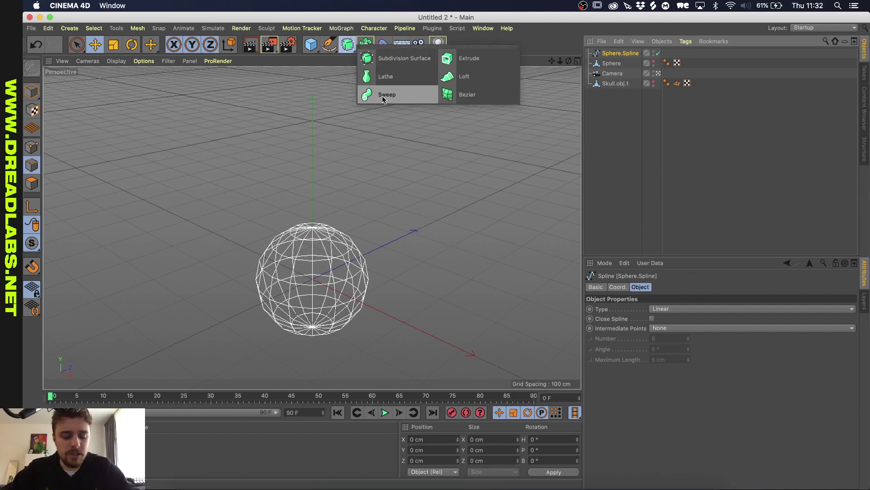
left_click(383, 96)
left_click(330, 44)
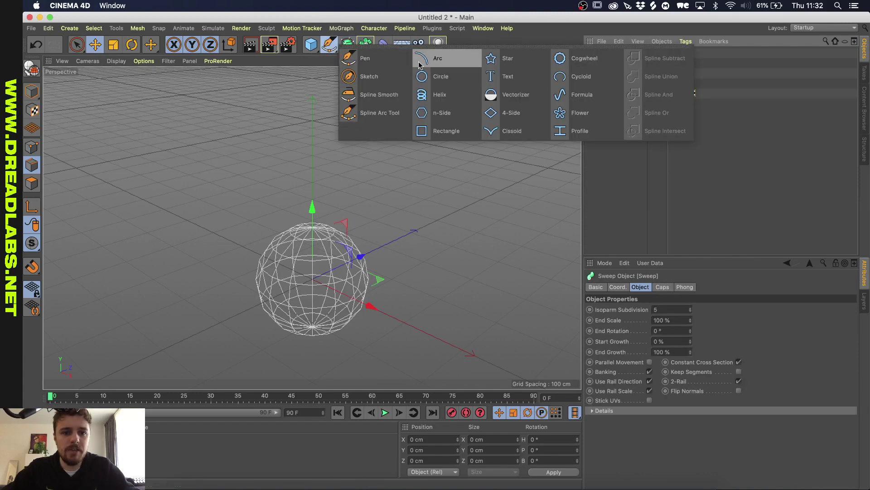
left_click(453, 78, "shift")
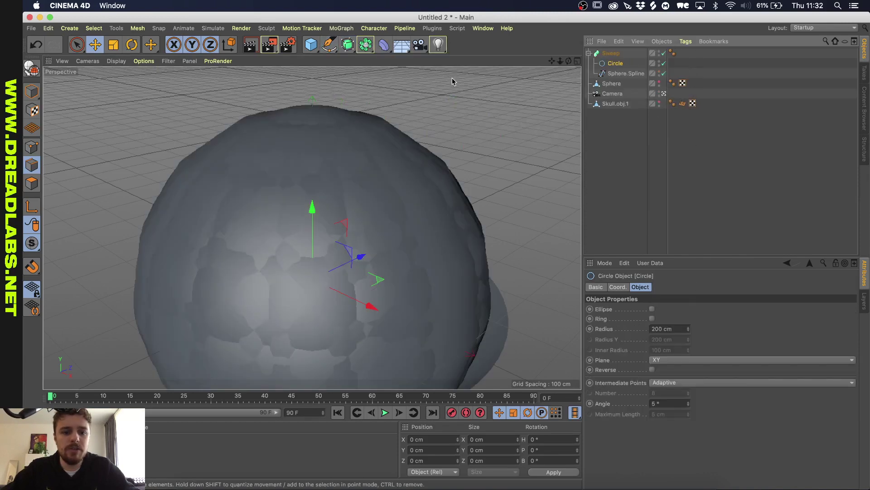
- Set the radius of the Sweep's Circle profile to 1 cm and inspect the wireframe tubes
double_click(677, 330)
type("1")
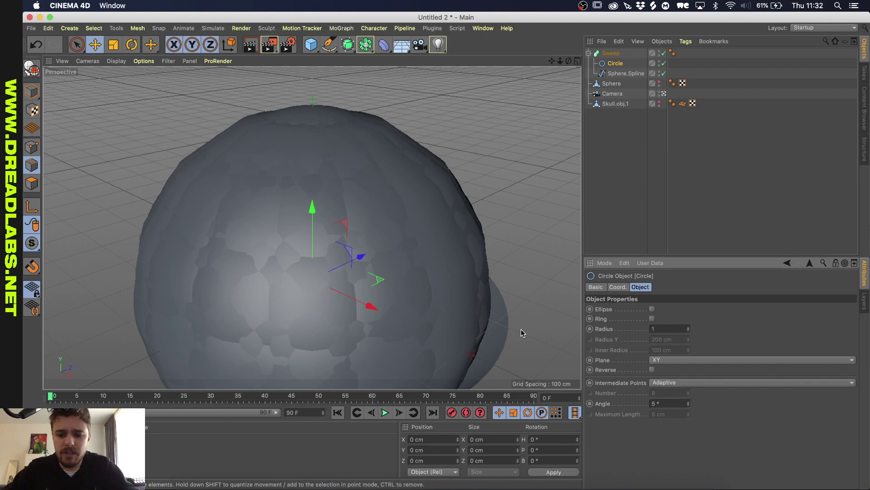
key("Return")
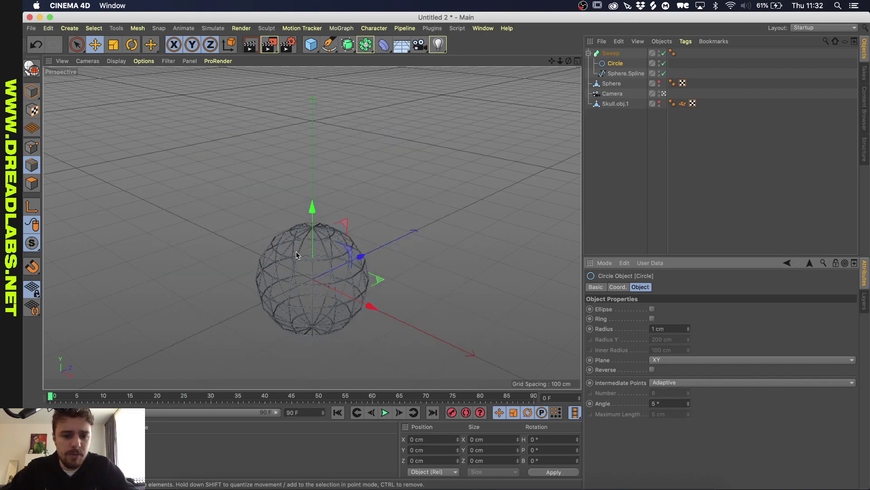
scroll(359, 261, "up", 10)
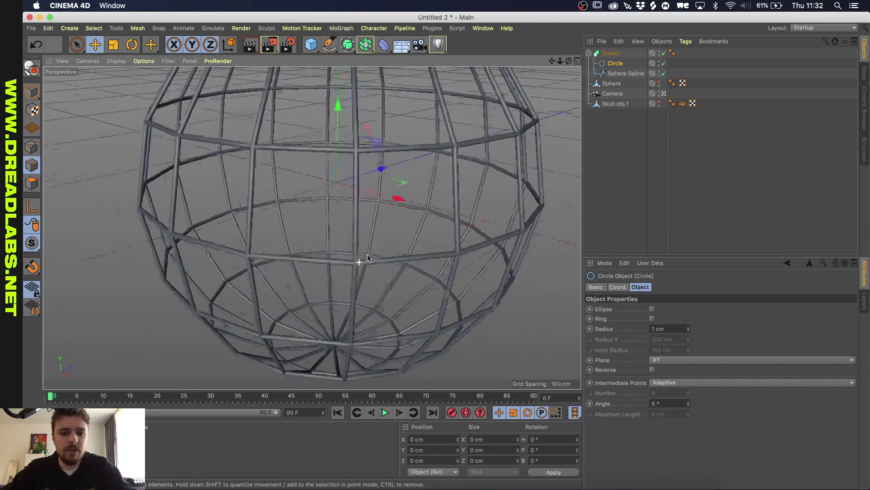
scroll(368, 259, "down", 8)
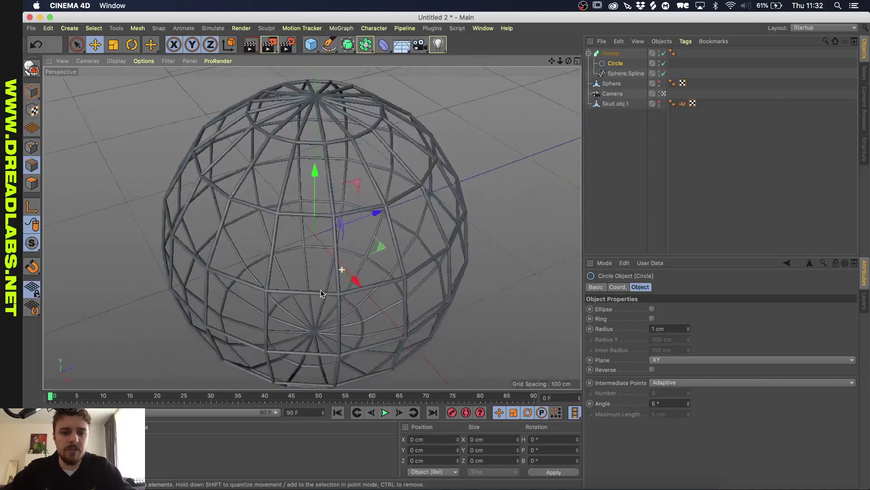
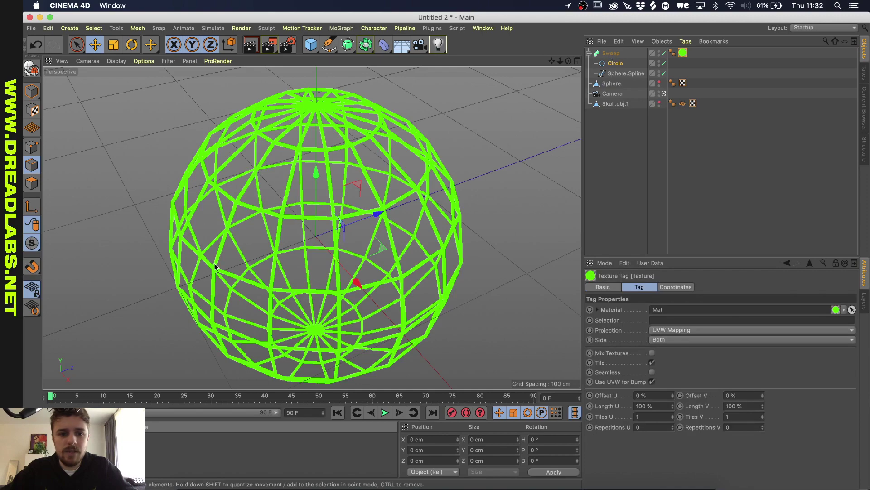
- Hide Skull.obj.1 and the Sphere from rendering and render the green wireframe in the viewport
scroll(259, 244, "down", 5)
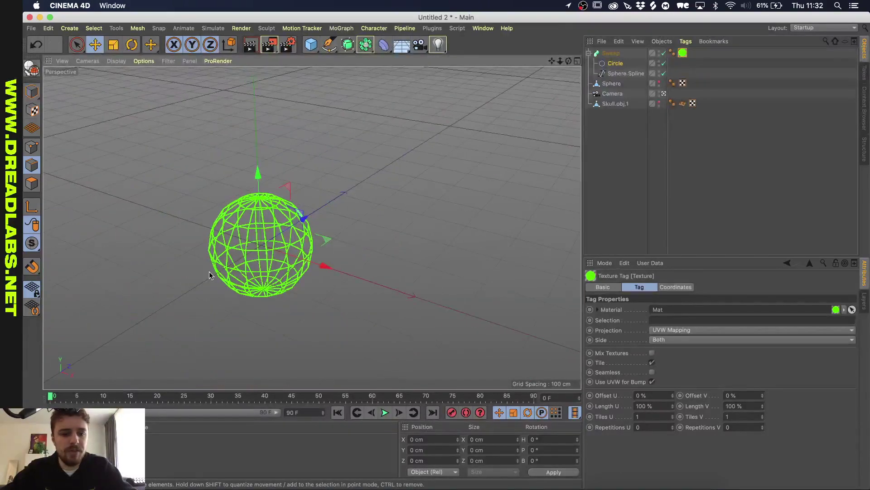
left_click_drag(210, 272, 228, 246, "alt")
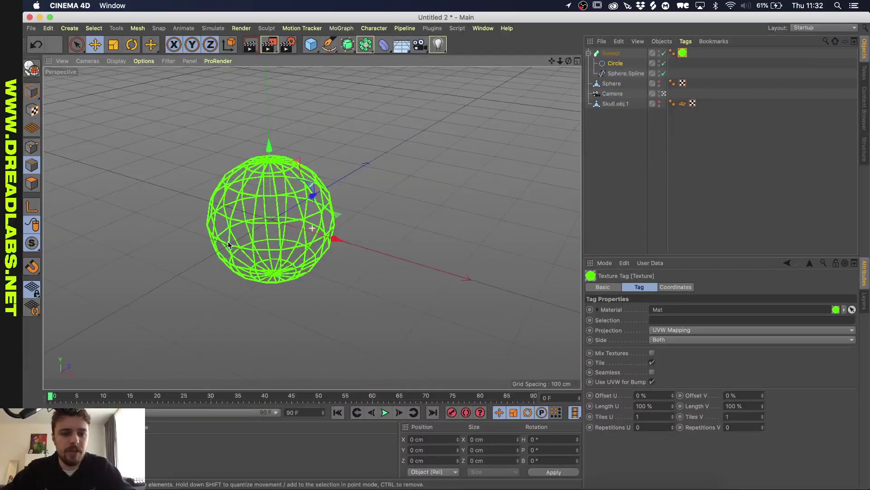
left_click(250, 47)
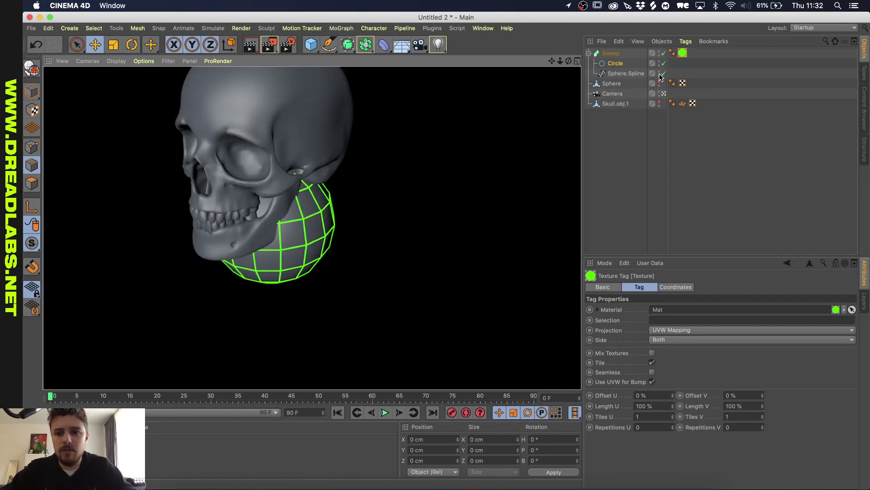
left_click(659, 103)
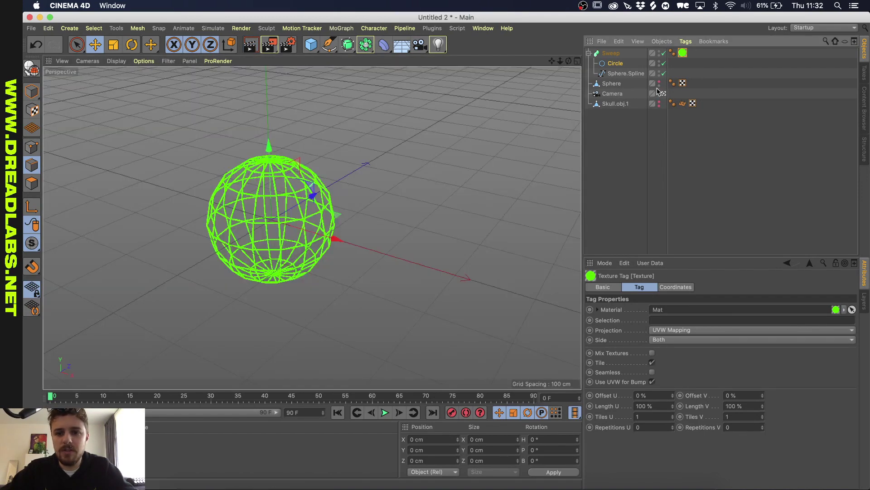
key("ctrl+r")
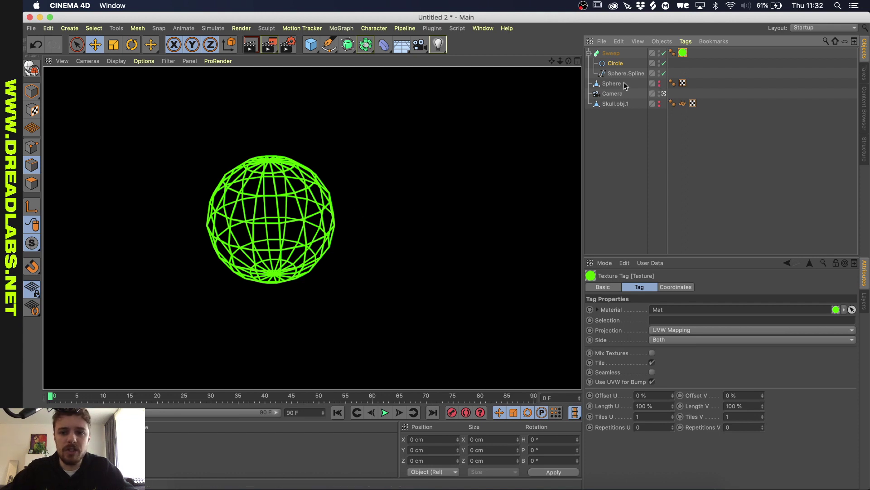
- Show the Sphere in the viewport and create a new material with Reflectance disabled and its color set to black
left_click(659, 83)
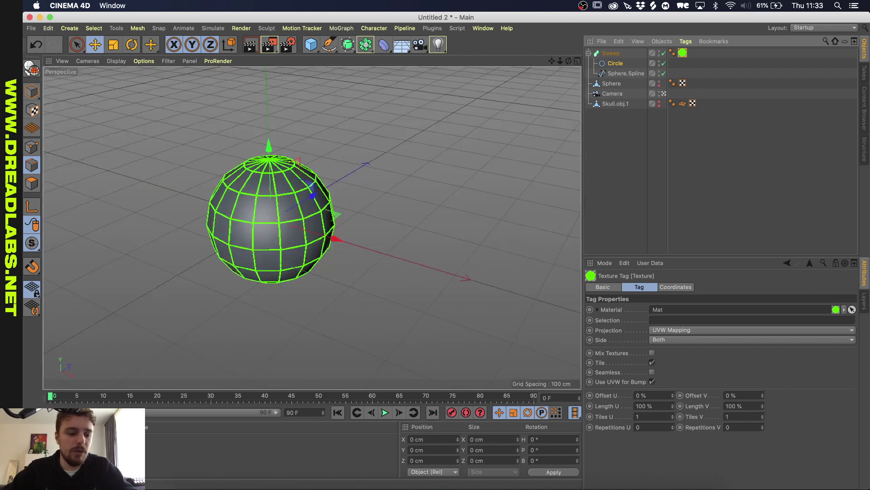
left_click(64, 427)
left_click(95, 337)
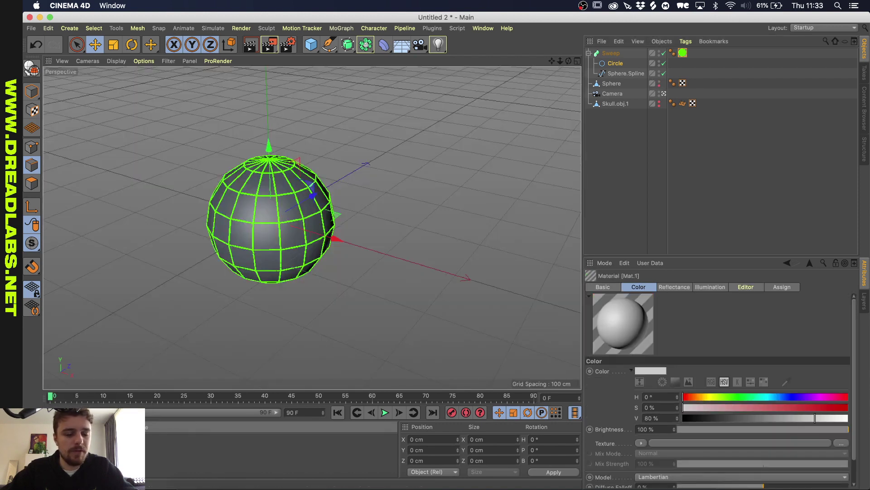
double_click(41, 446)
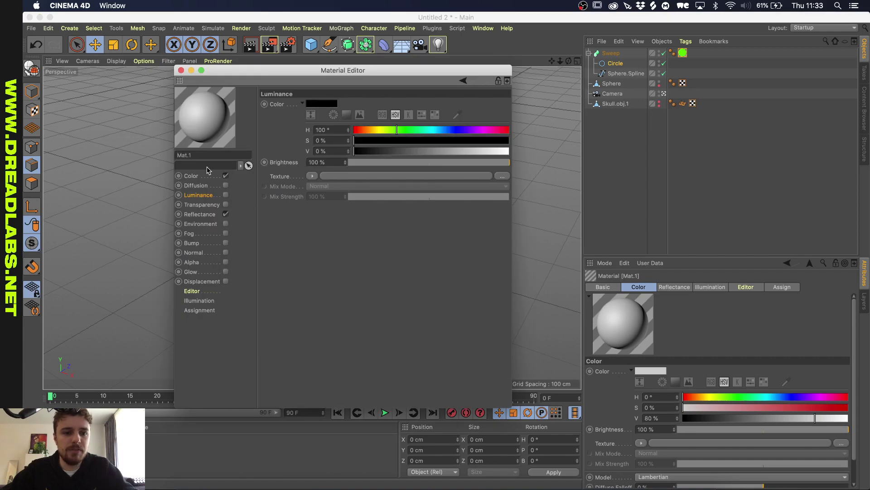
left_click(225, 214)
left_click(190, 176)
left_click_drag(402, 151, 349, 152)
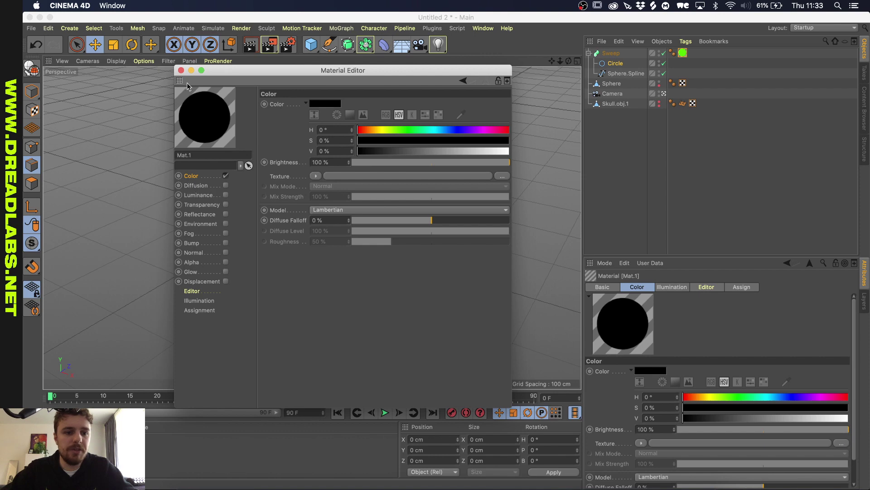
left_click(180, 70)
- Apply the black material to the Sphere and render the view with the Sphere enabled for rendering
left_click_drag(59, 442, 613, 84)
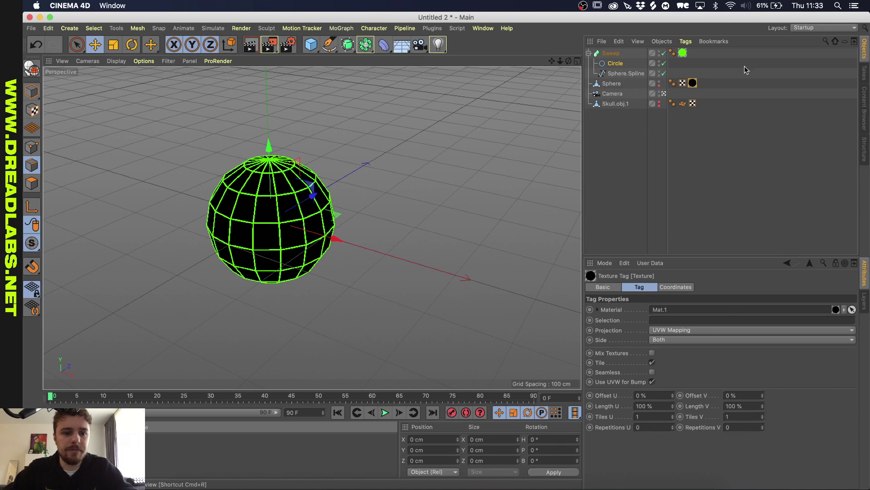
left_click(250, 44)
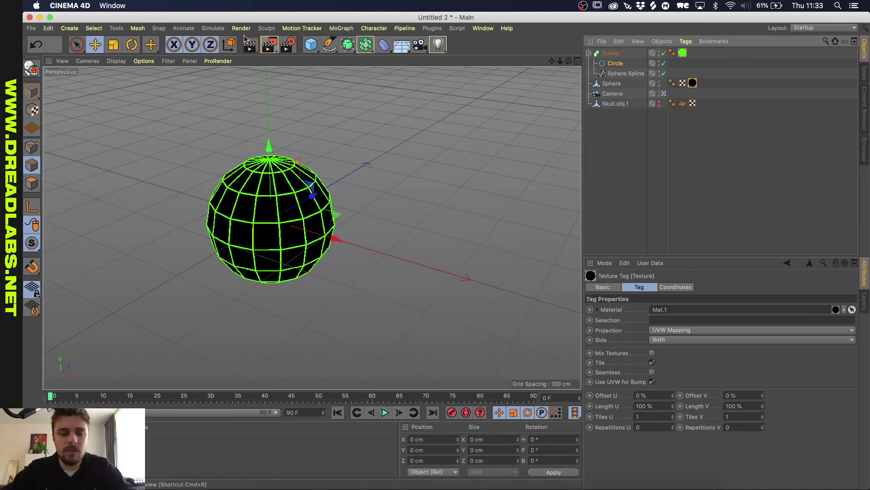
left_click(249, 46)
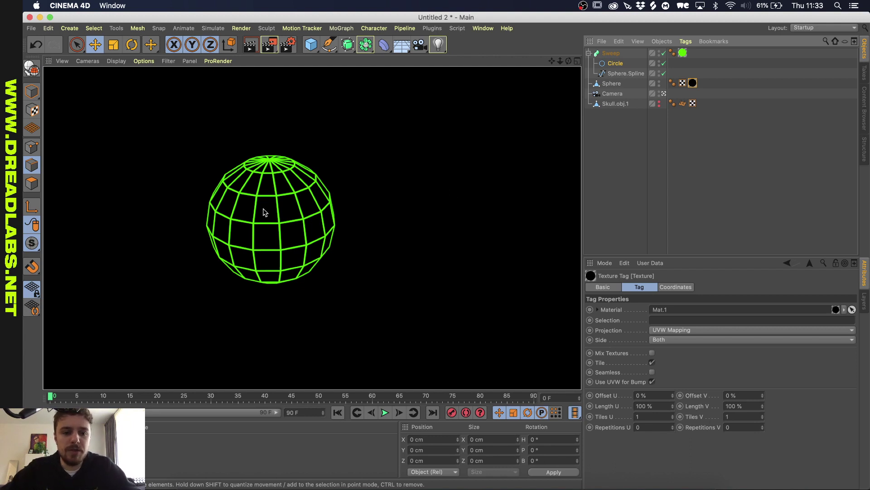
- Try a smaller radius on the Sweep's Circle profile and undo the change
left_click(615, 64)
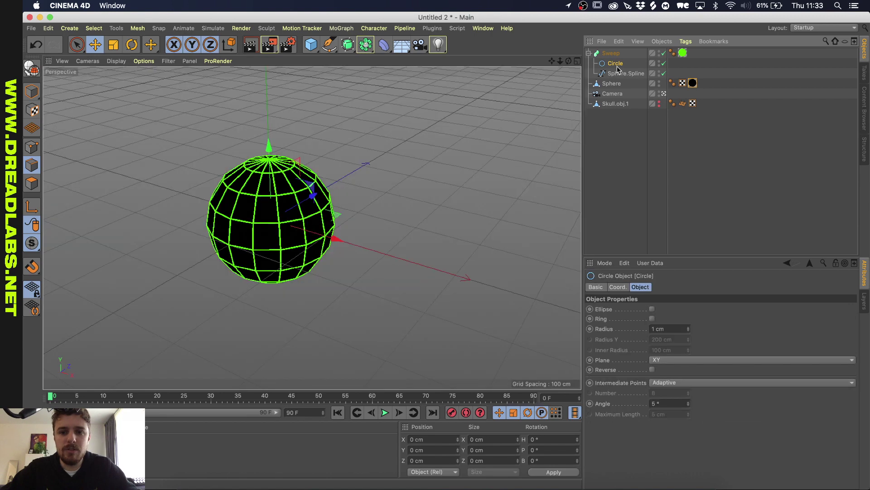
double_click(669, 329)
type("0")
key("Return")
key("super+z")
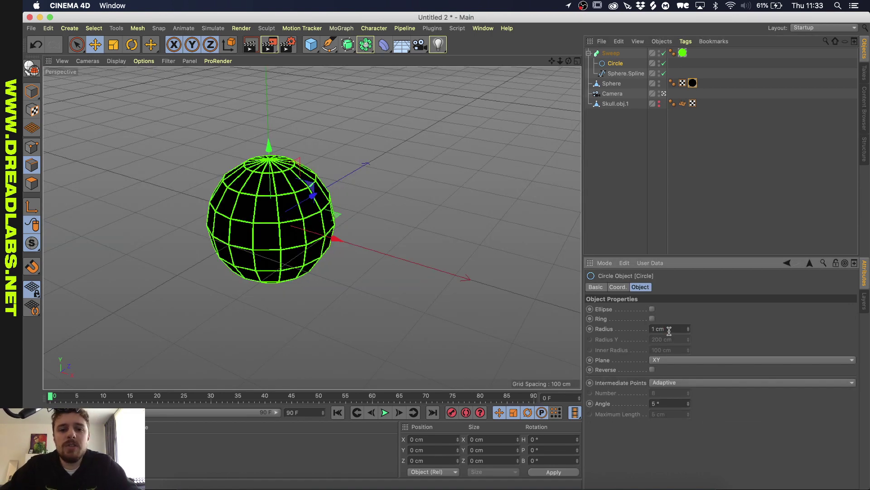